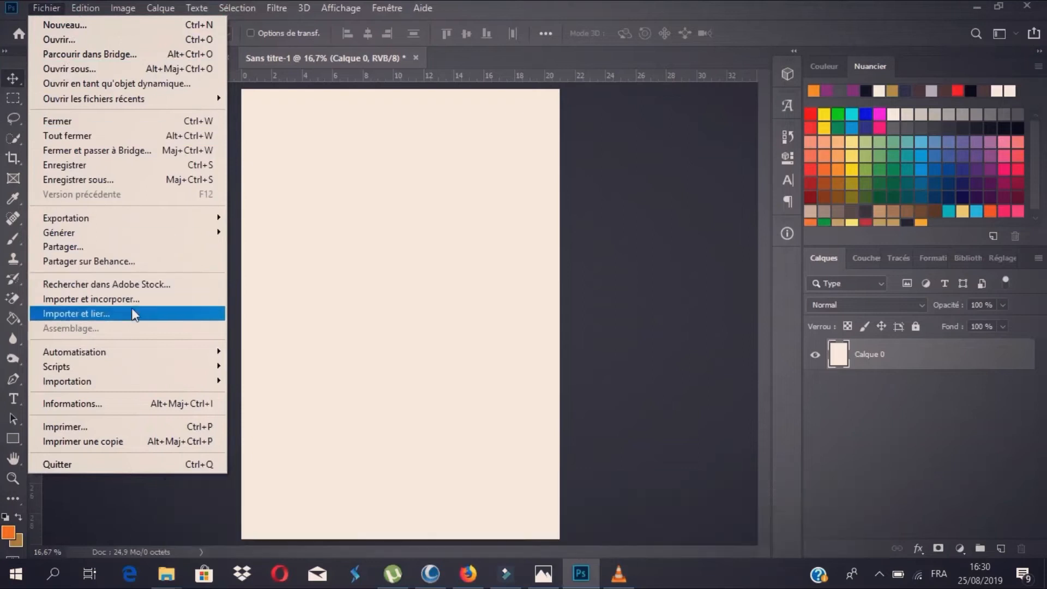
- Place the Fond image as an embedded object covering the whole page
{"action": "left_click", "coordinate": [123, 299]}
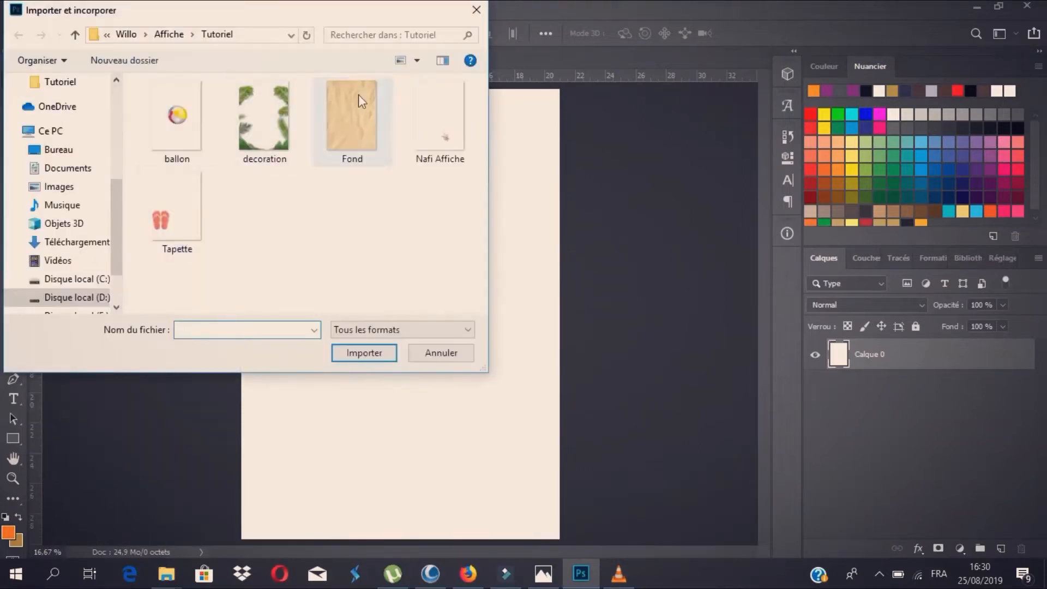
{"action": "double_click", "coordinate": [358, 94]}
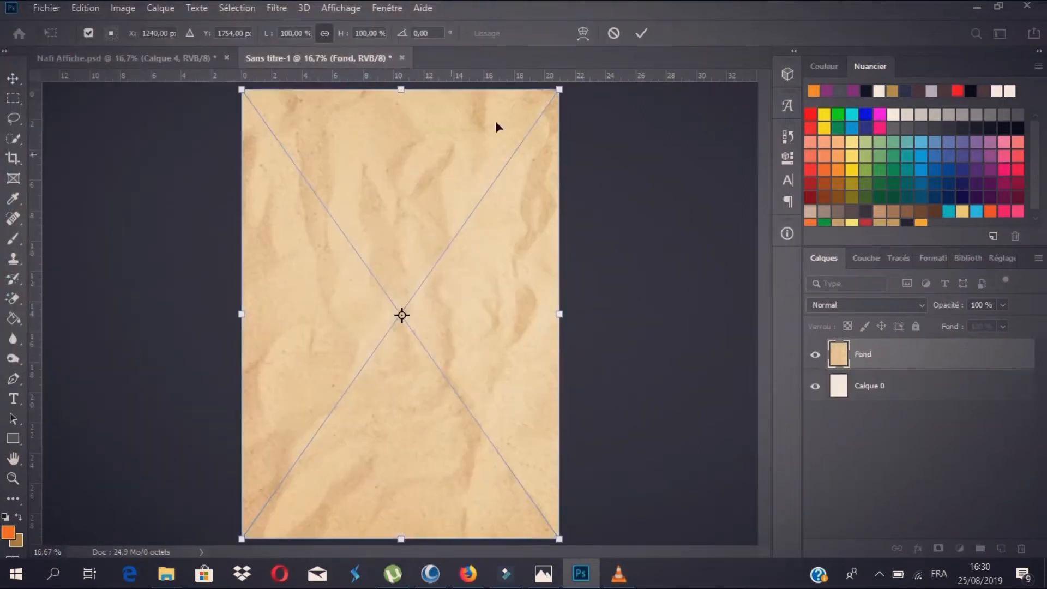
{"action": "left_click", "coordinate": [638, 31]}
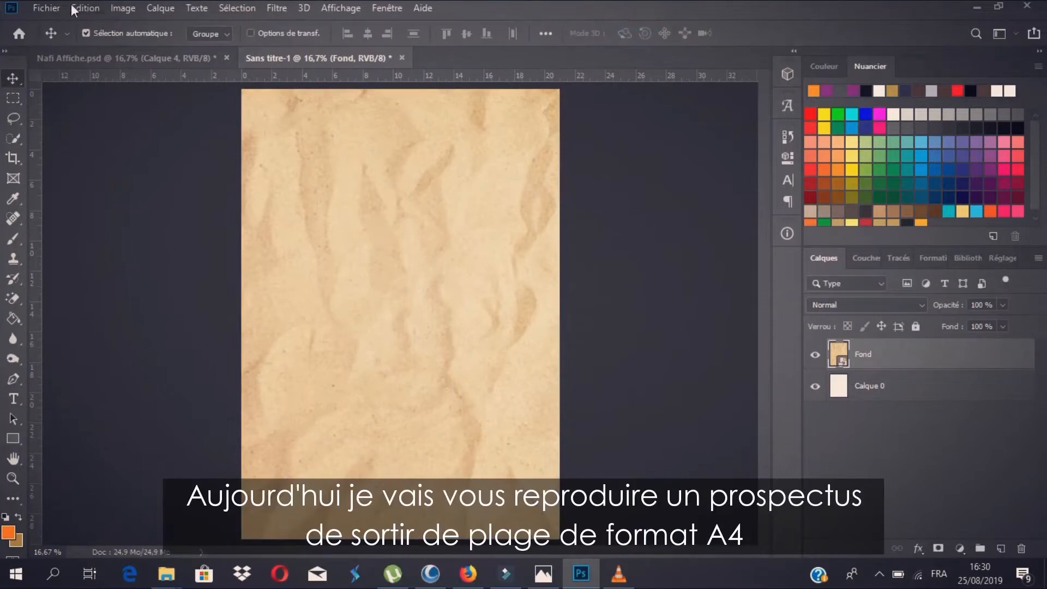
- Embed the decoration image of palm leaves over the sand background at its default placement
{"action": "left_click", "coordinate": [46, 7]}
{"action": "left_click", "coordinate": [140, 299]}
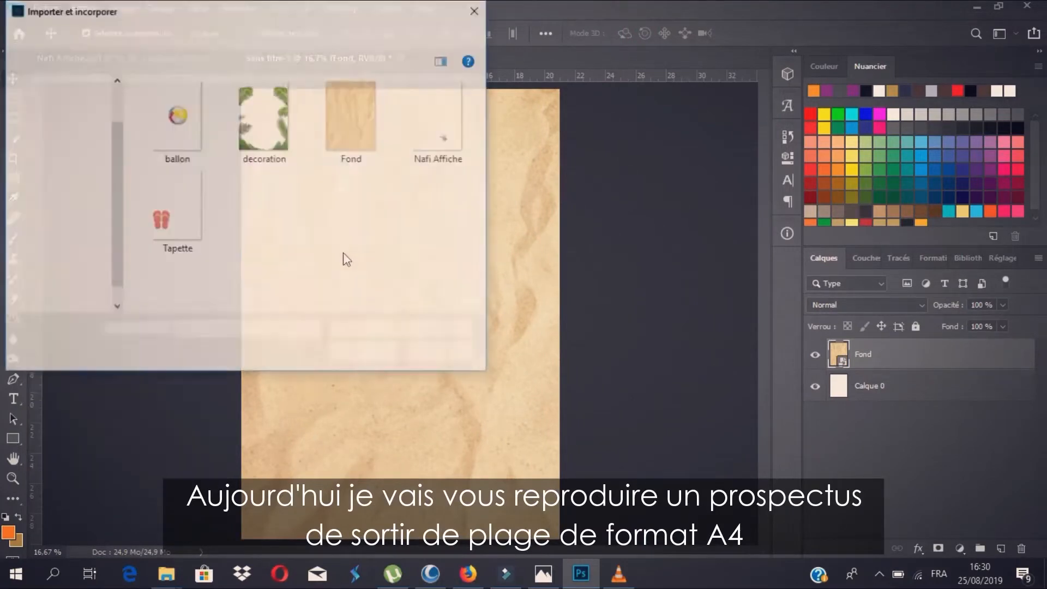
{"action": "double_click", "coordinate": [260, 113]}
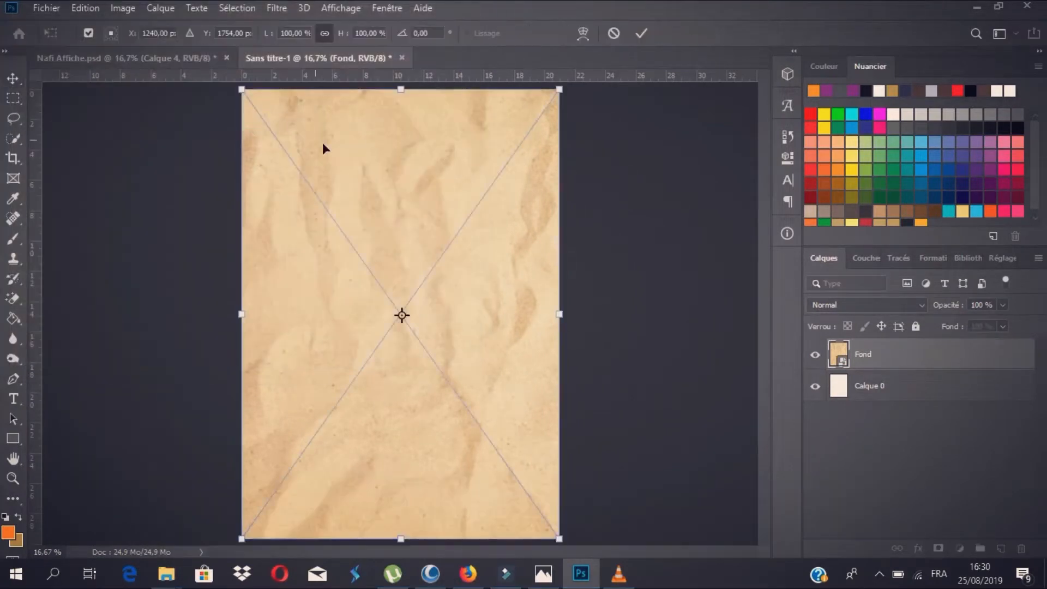
{"action": "left_click", "coordinate": [640, 33]}
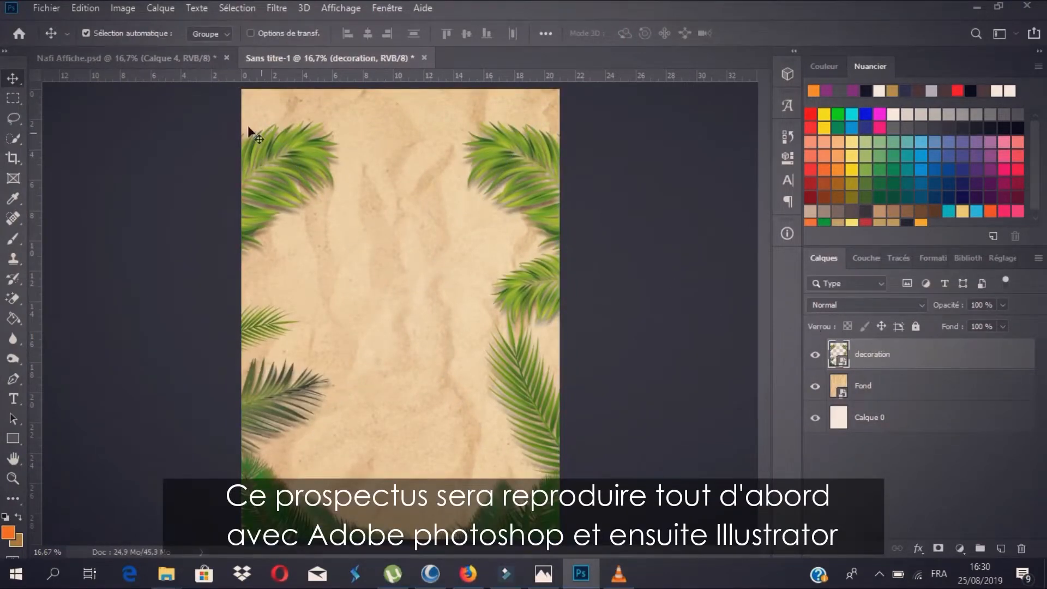
- Embed the Tapette flip-flops image and move its layer beneath the decoration layer
{"action": "left_click", "coordinate": [54, 7]}
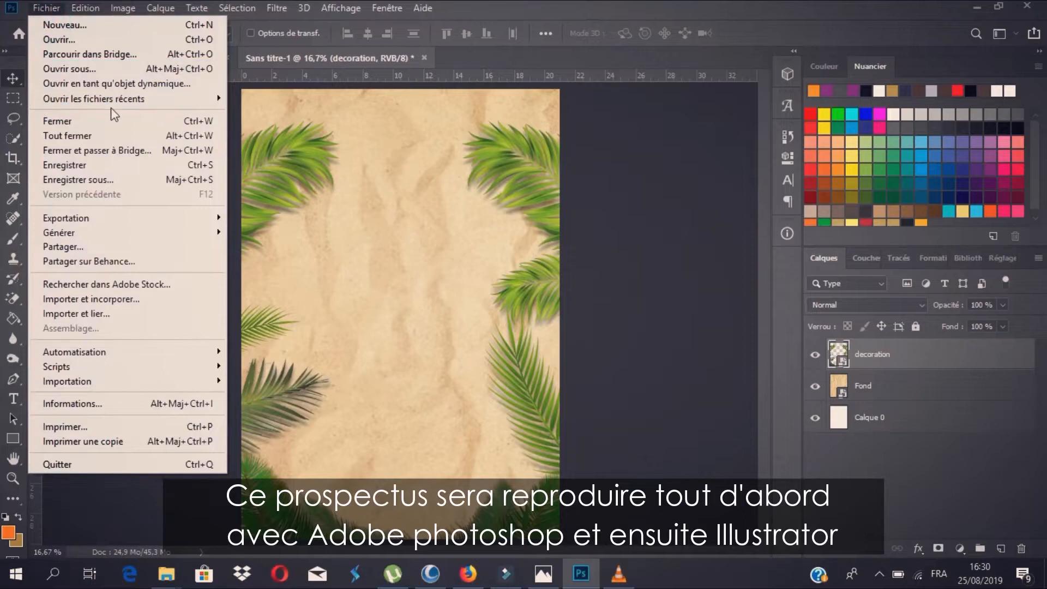
{"action": "left_click", "coordinate": [91, 298]}
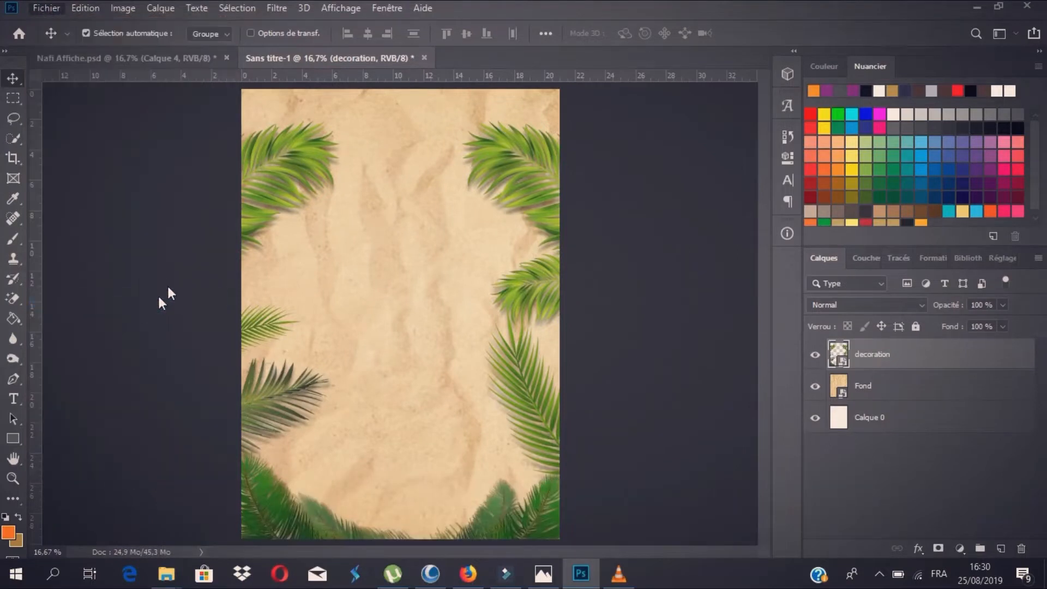
{"action": "left_click", "coordinate": [191, 198]}
{"action": "double_click", "coordinate": [192, 196]}
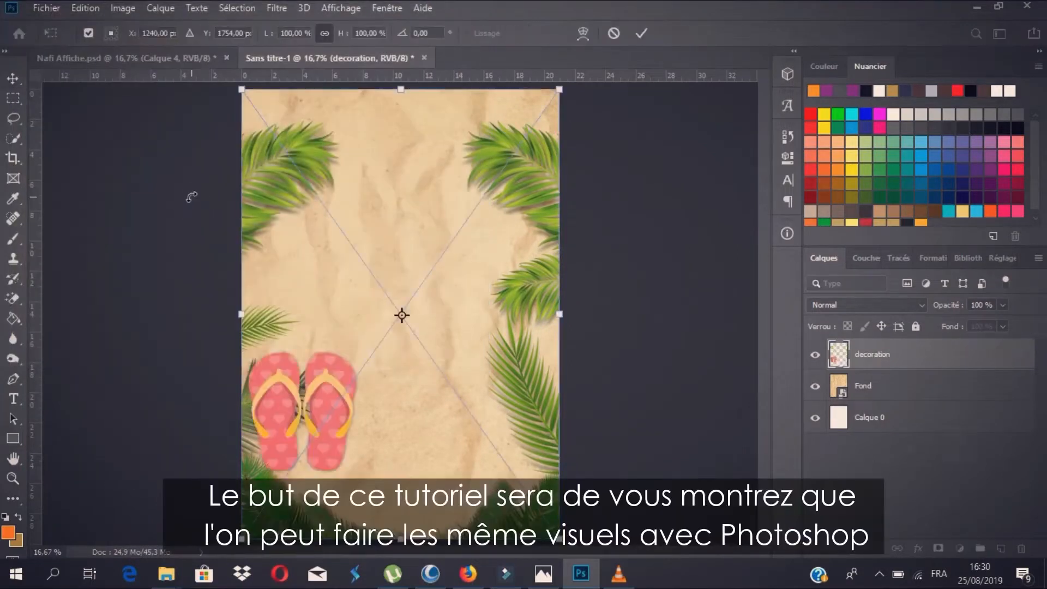
{"action": "left_click", "coordinate": [642, 34]}
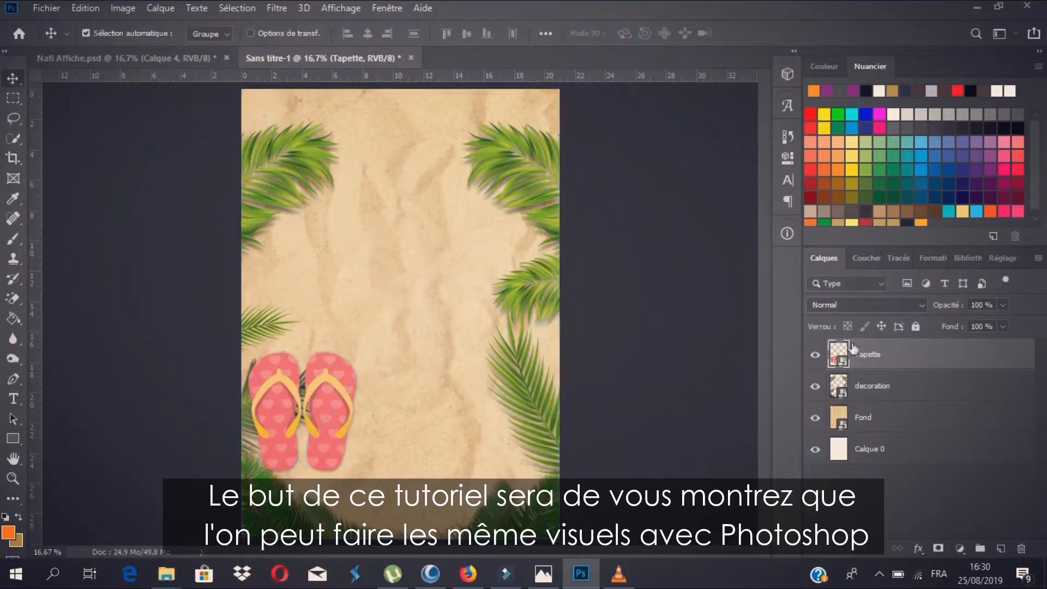
{"action": "left_click_drag", "start_coordinate": [867, 354], "coordinate": [892, 402]}
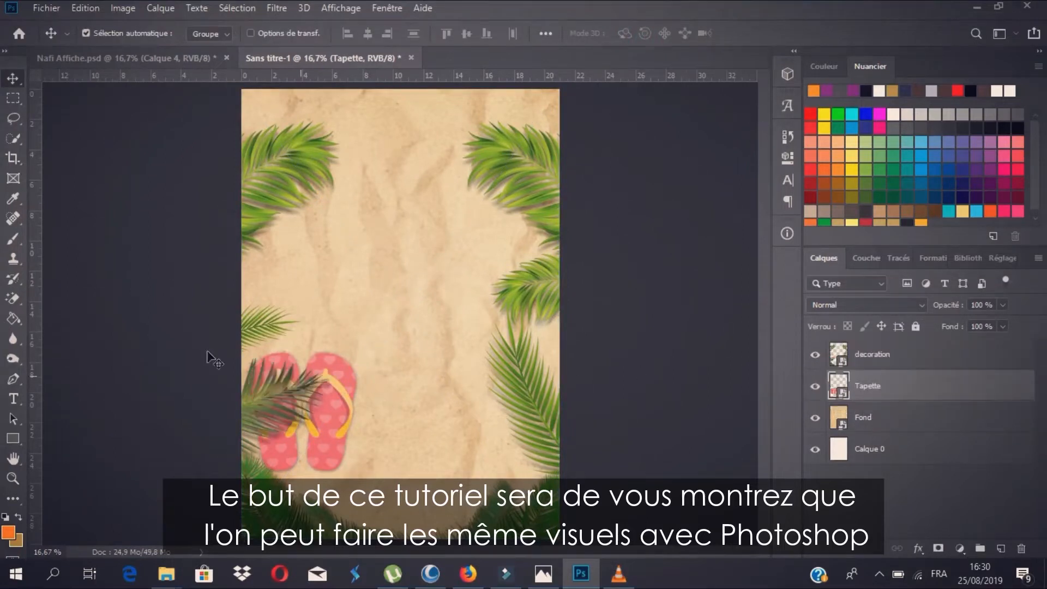
- Embed the ballon image and position the beach ball beneath the palm leaf at the poster's lower right edge
{"action": "left_click", "coordinate": [46, 7]}
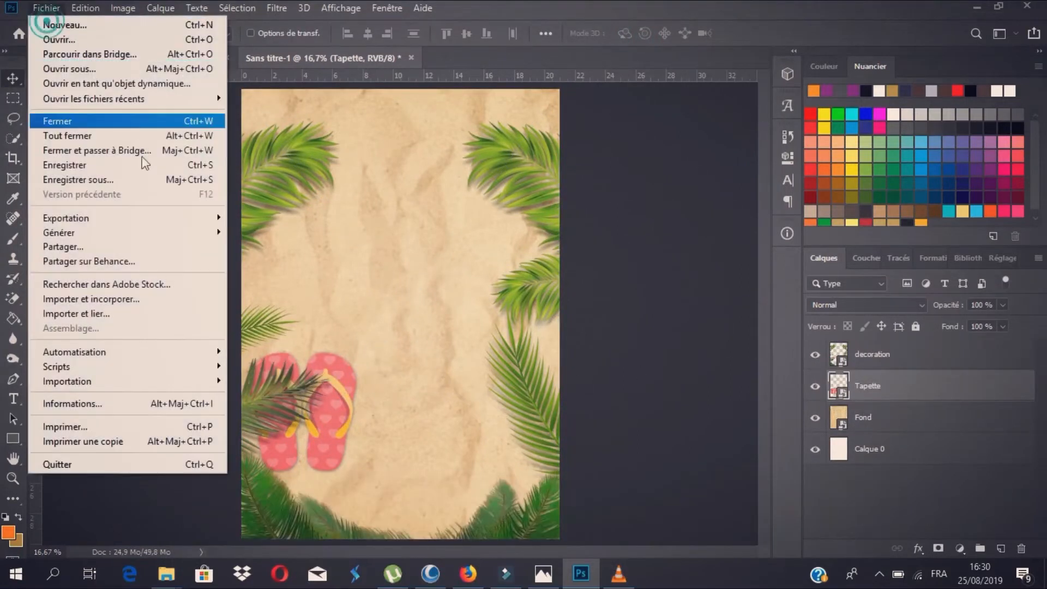
{"action": "left_click", "coordinate": [152, 299]}
{"action": "double_click", "coordinate": [194, 132]}
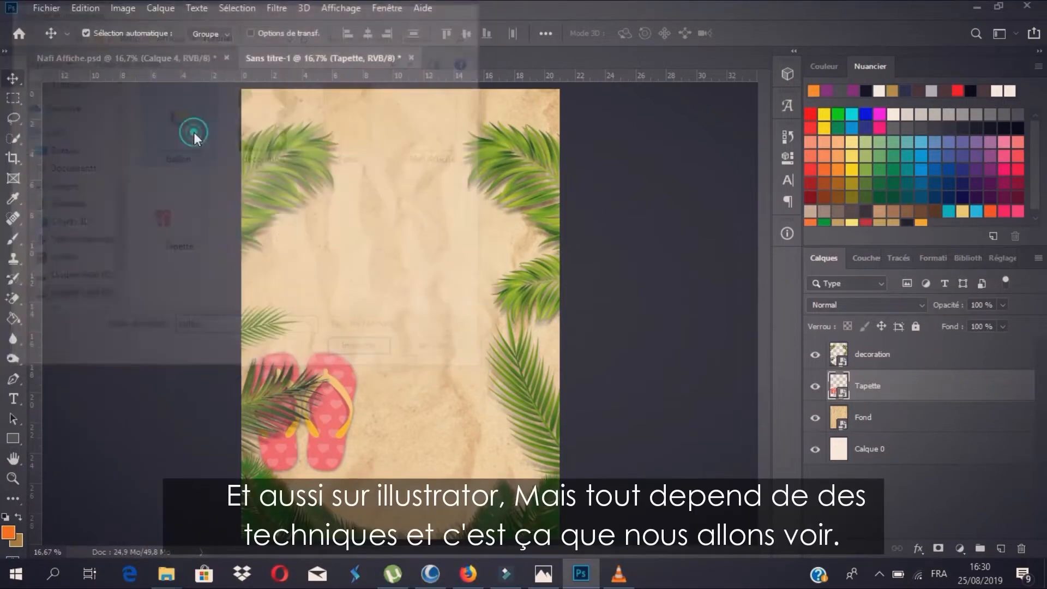
{"action": "left_click_drag", "start_coordinate": [411, 311], "coordinate": [526, 410]}
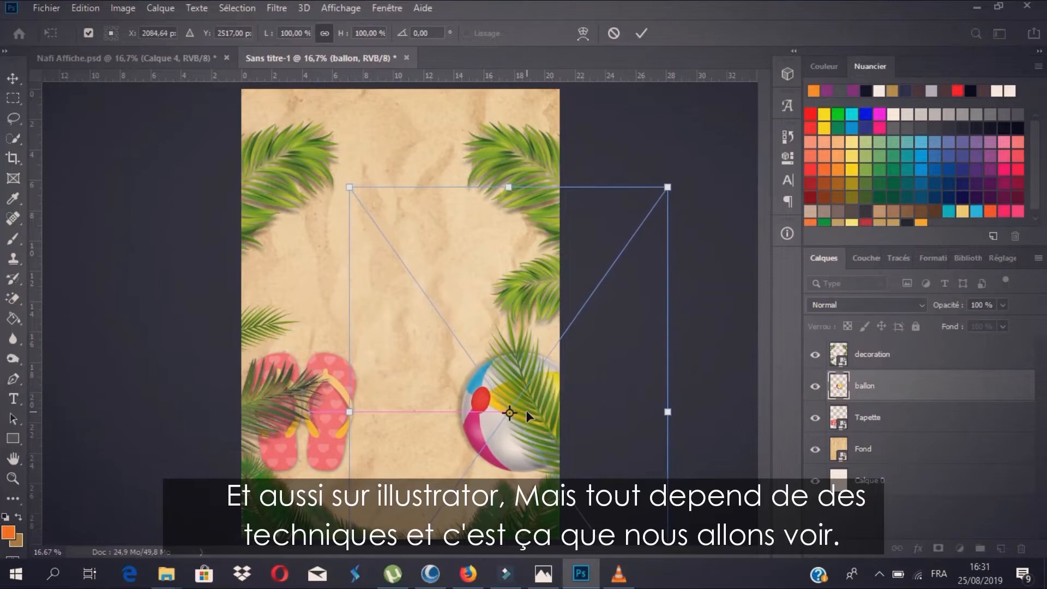
{"action": "left_click", "coordinate": [641, 34]}
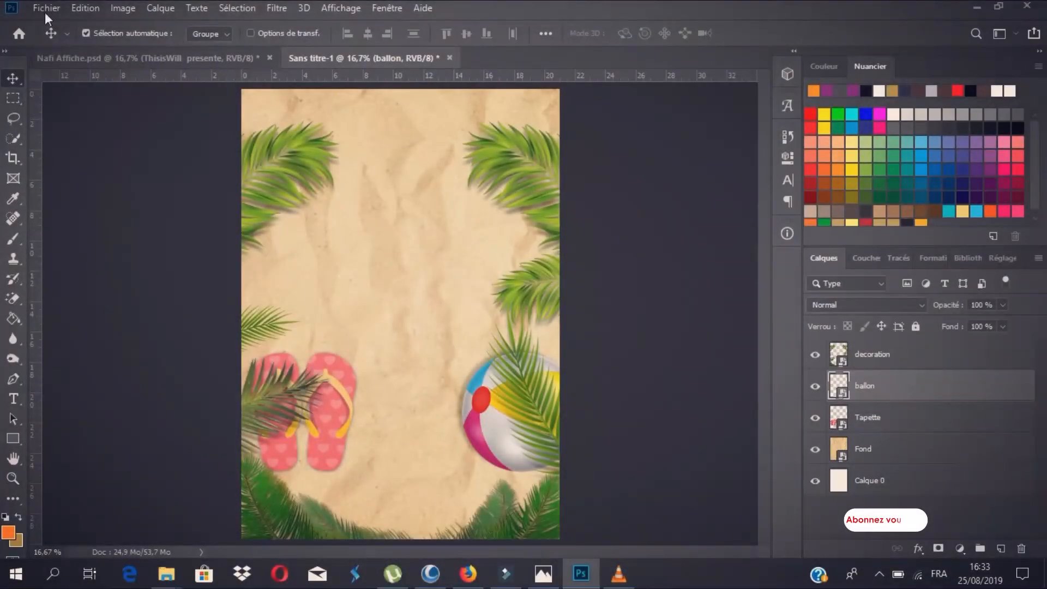
- Add a 72,96 pt Century Gothic Bold placeholder title between the upper palm leaves and move its layer above decoration
{"action": "left_click", "coordinate": [14, 395]}
{"action": "left_click", "coordinate": [336, 203]}
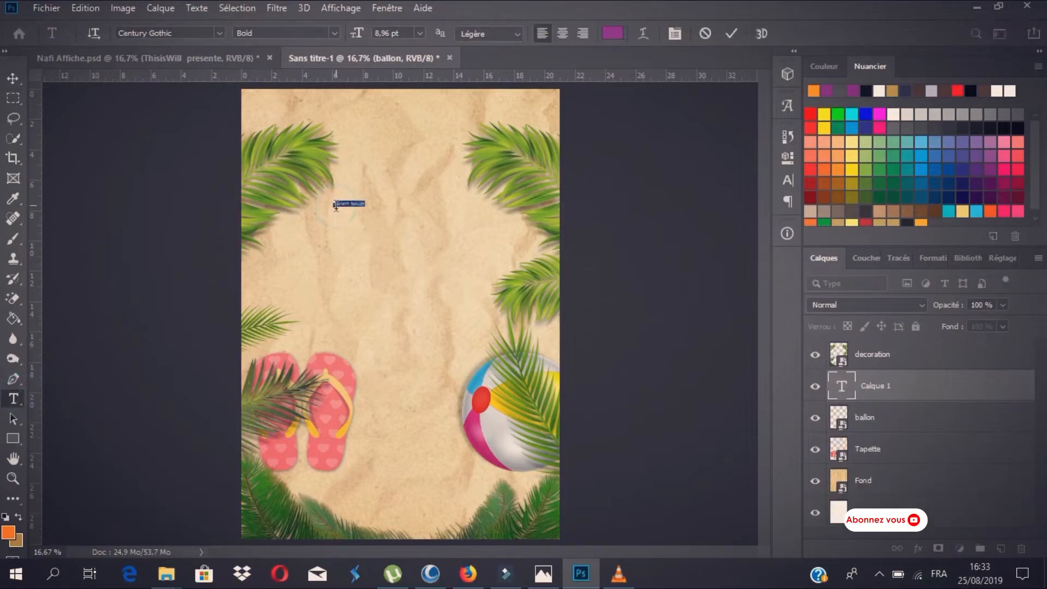
{"action": "left_click_drag", "start_coordinate": [360, 38], "coordinate": [410, 42]}
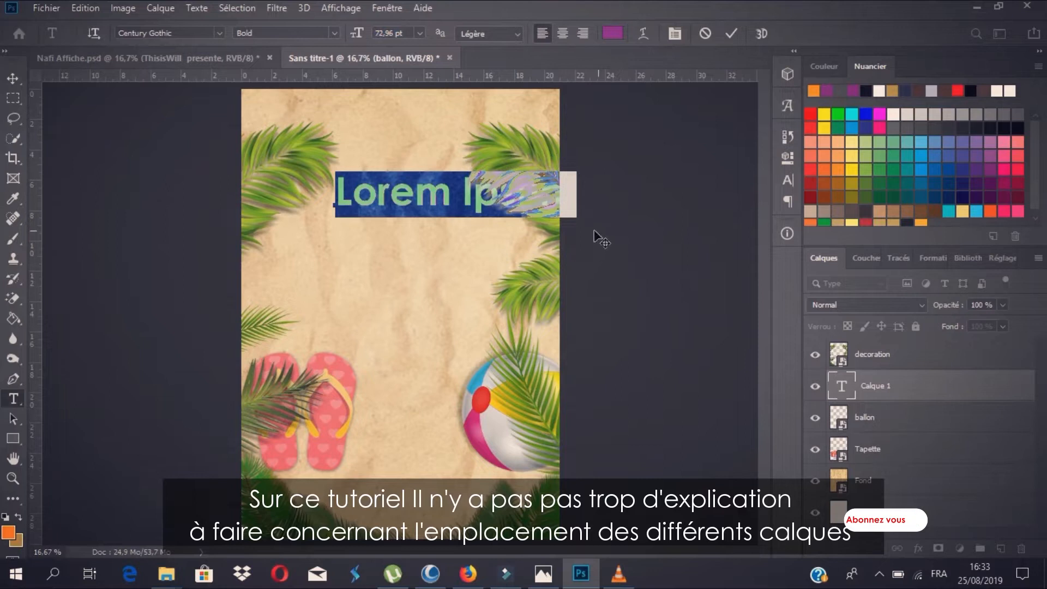
{"action": "left_click_drag", "start_coordinate": [596, 234], "coordinate": [541, 233]}
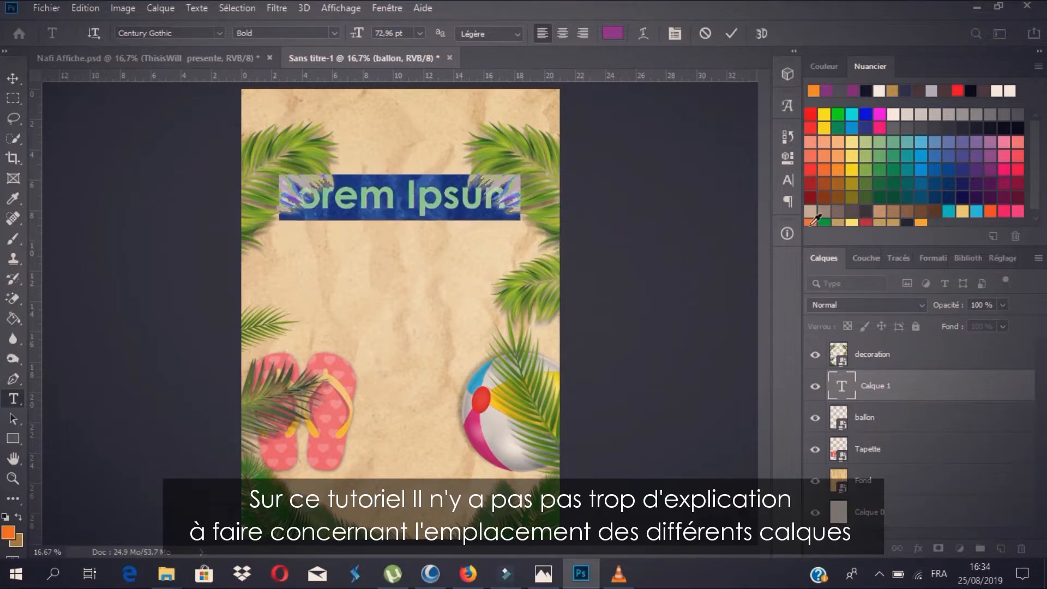
{"action": "left_click", "coordinate": [730, 34]}
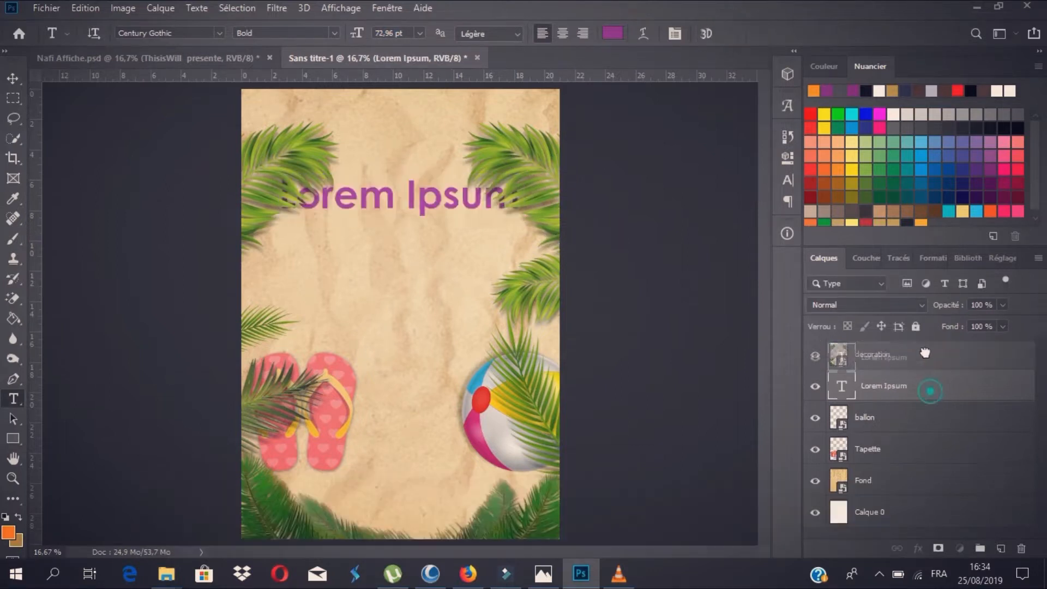
{"action": "left_click_drag", "start_coordinate": [927, 389], "coordinate": [927, 354]}
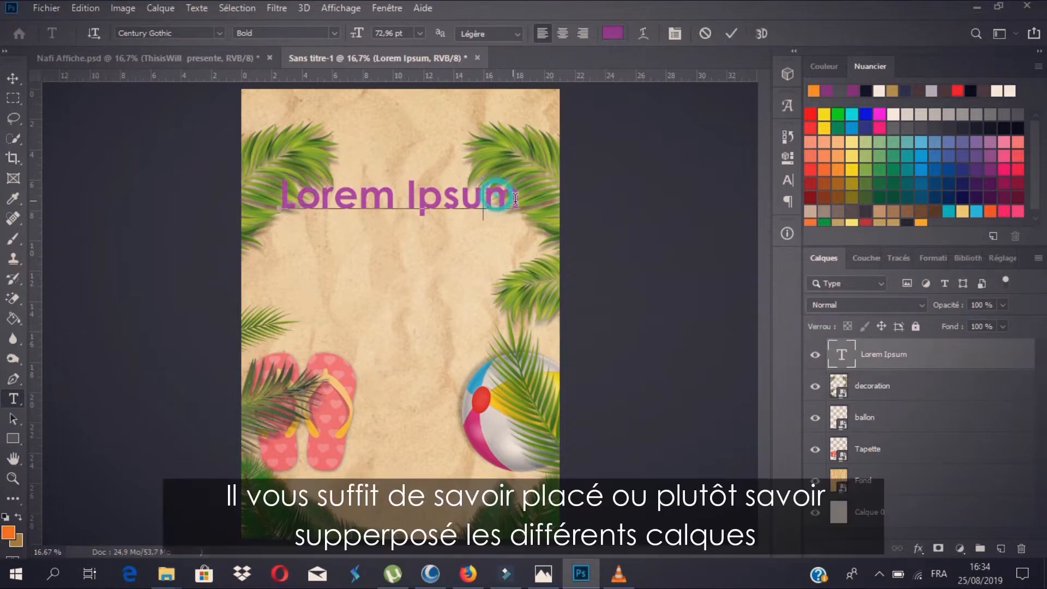
- Recolour the placeholder title light brown
{"action": "left_click_drag", "start_coordinate": [518, 198], "coordinate": [208, 199]}
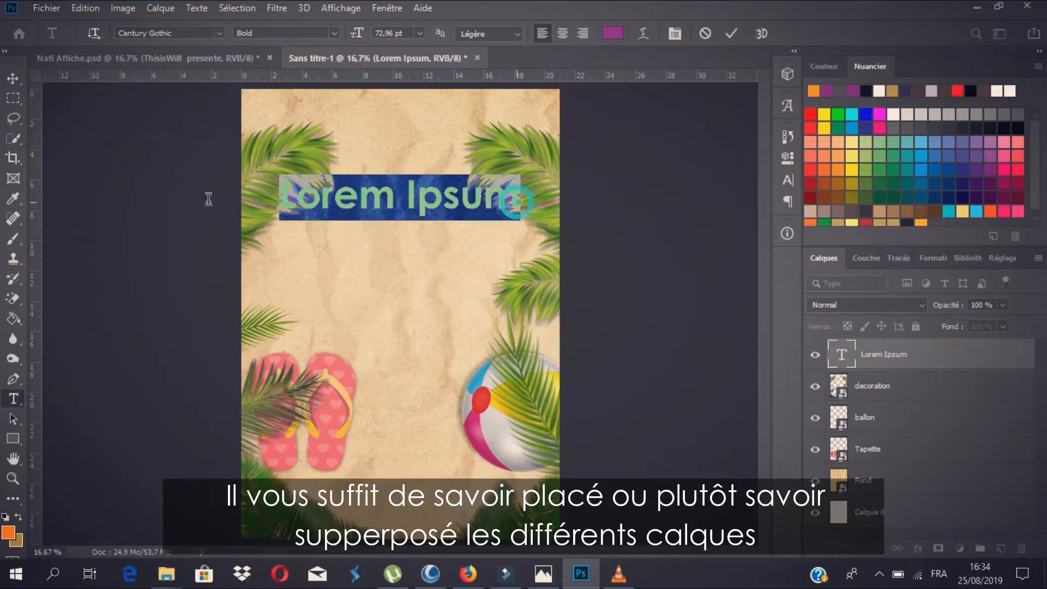
{"action": "left_click", "coordinate": [894, 211]}
{"action": "left_click", "coordinate": [733, 35]}
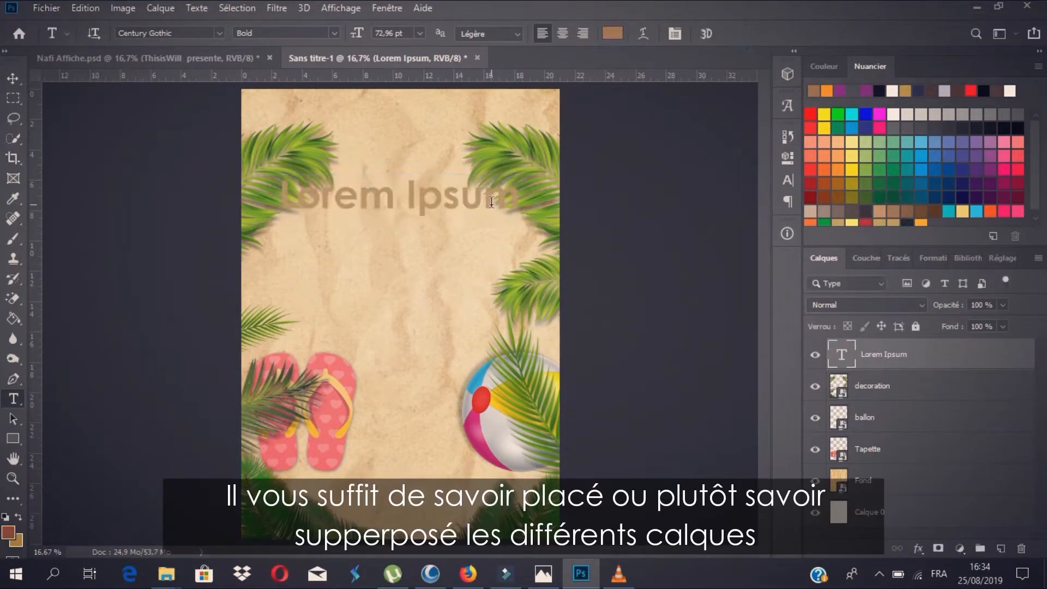
- Replace the placeholder title with "Grand Bassam", centre it on the page and colour it a darker brown
{"action": "left_click_drag", "start_coordinate": [521, 200], "coordinate": [219, 199]}
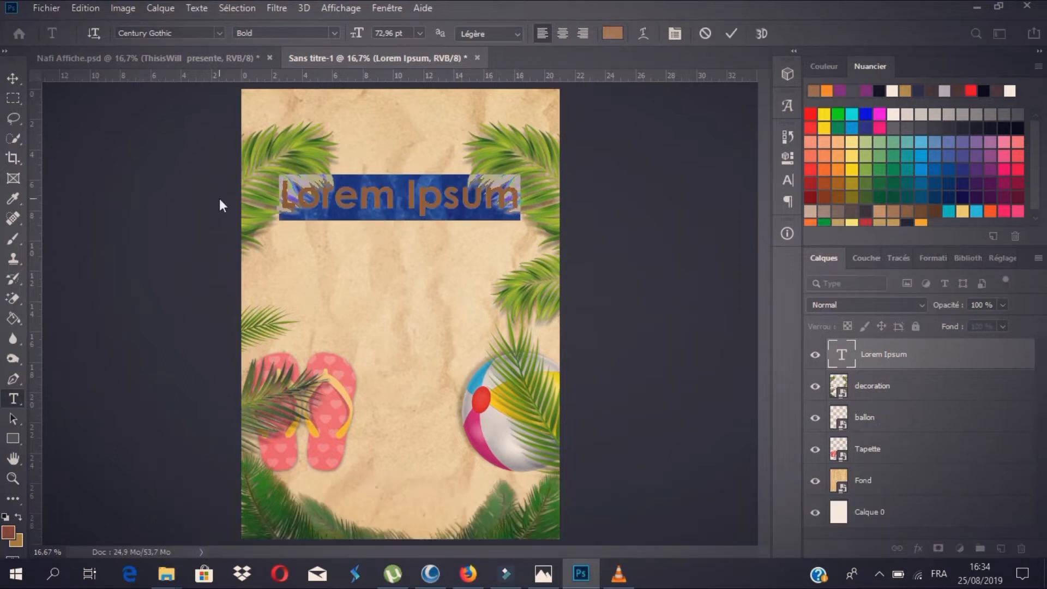
{"action": "type", "text": "Gr"}
{"action": "type", "text": "and Bassam"}
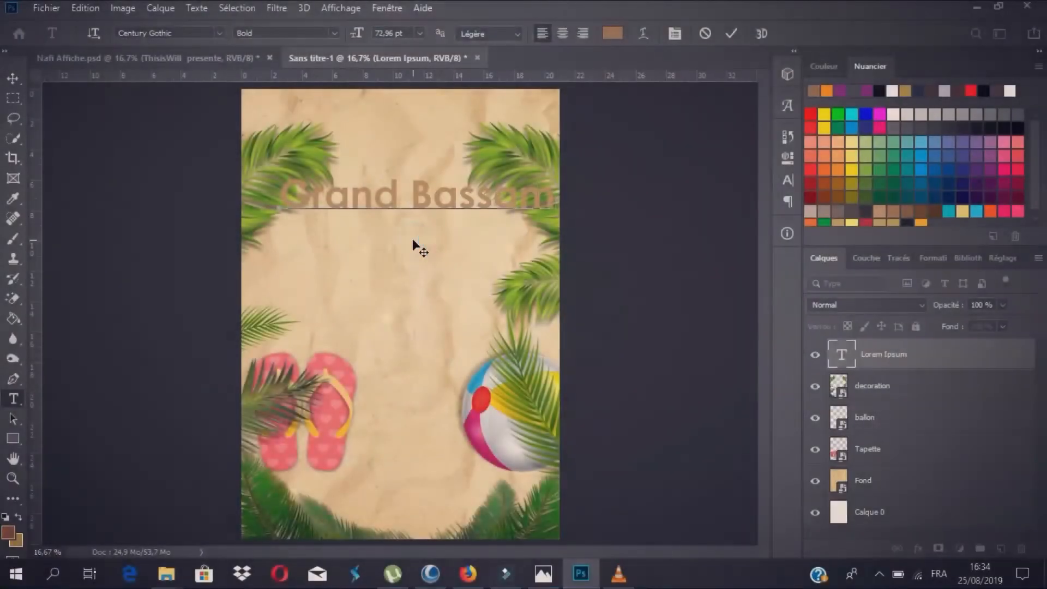
{"action": "left_click_drag", "start_coordinate": [413, 238], "coordinate": [386, 236]}
{"action": "left_click_drag", "start_coordinate": [531, 200], "coordinate": [204, 207]}
{"action": "left_click", "coordinate": [732, 33]}
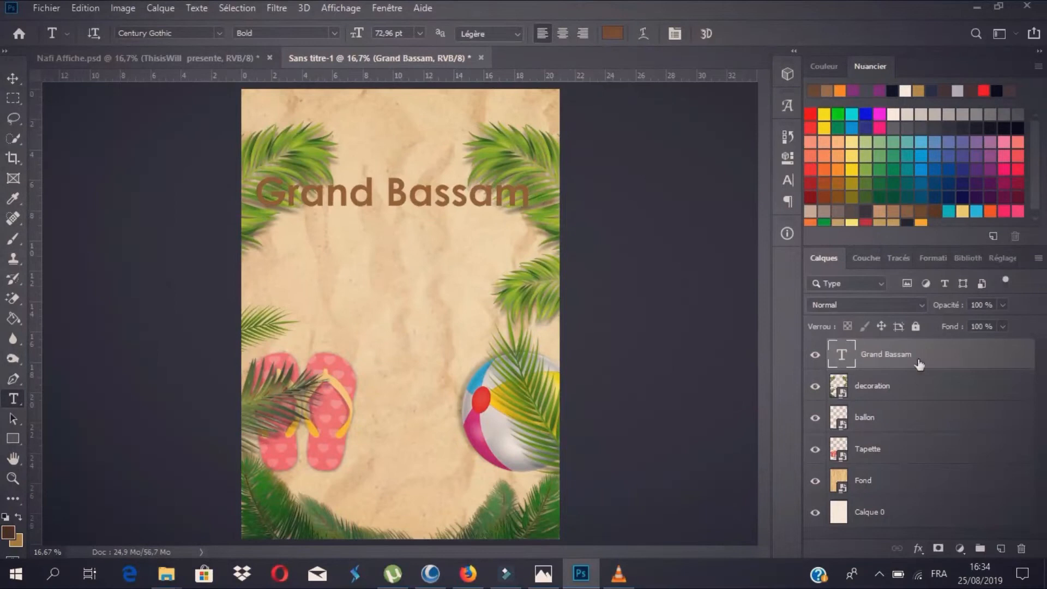
- Apply a drop shadow (Ombre portée) to the Grand Bassam title layer
{"action": "double_click", "coordinate": [997, 363]}
{"action": "left_click", "coordinate": [490, 473]}
{"action": "left_click", "coordinate": [985, 214]}
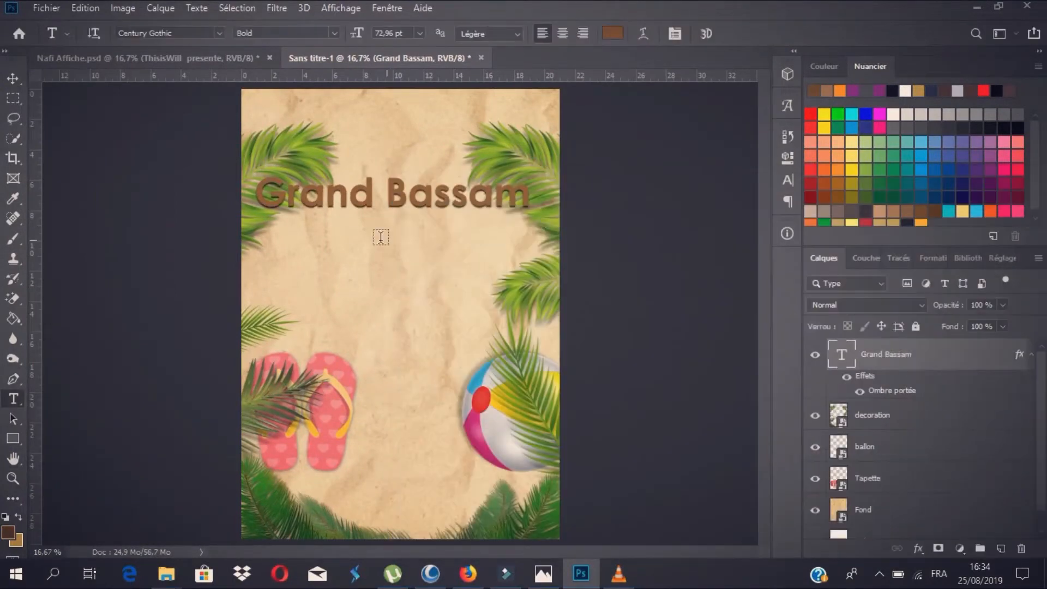
- Add the subtitle "Beach Party" in the Birds of Paradise font at 62,96 pt, centred beneath the Grand Bassam title
{"action": "left_click", "coordinate": [351, 248]}
{"action": "left_click", "coordinate": [218, 32]}
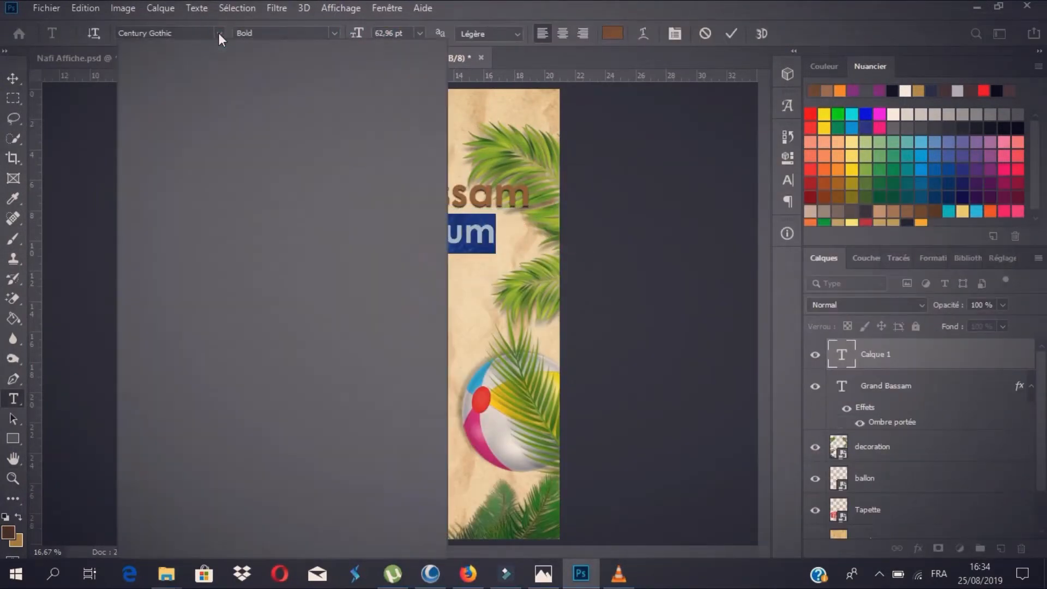
{"action": "left_click", "coordinate": [344, 155]}
{"action": "type", "text": "Beach Party"}
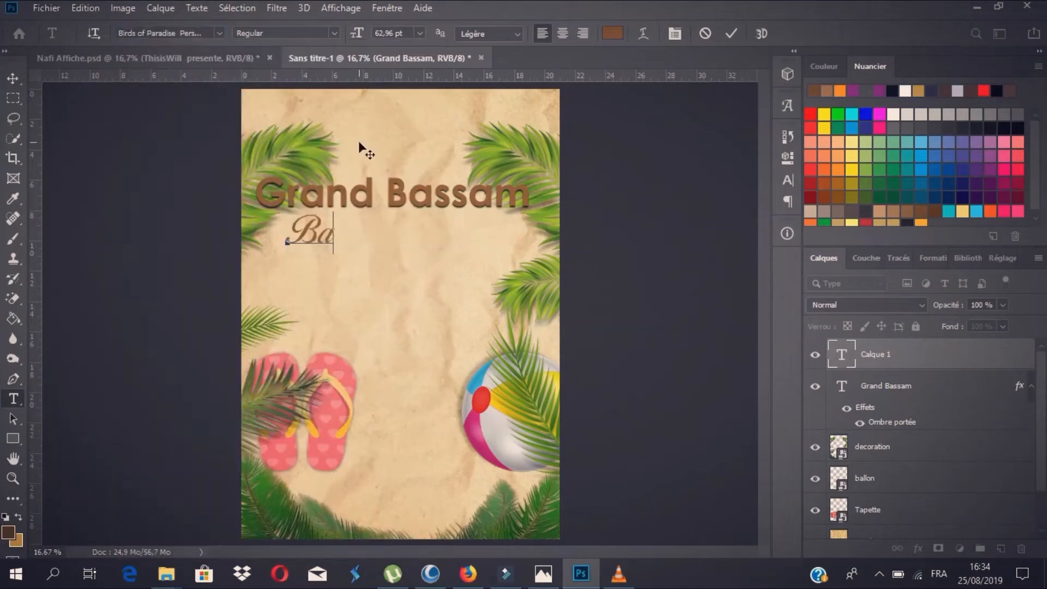
{"action": "left_click_drag", "start_coordinate": [445, 263], "coordinate": [469, 265]}
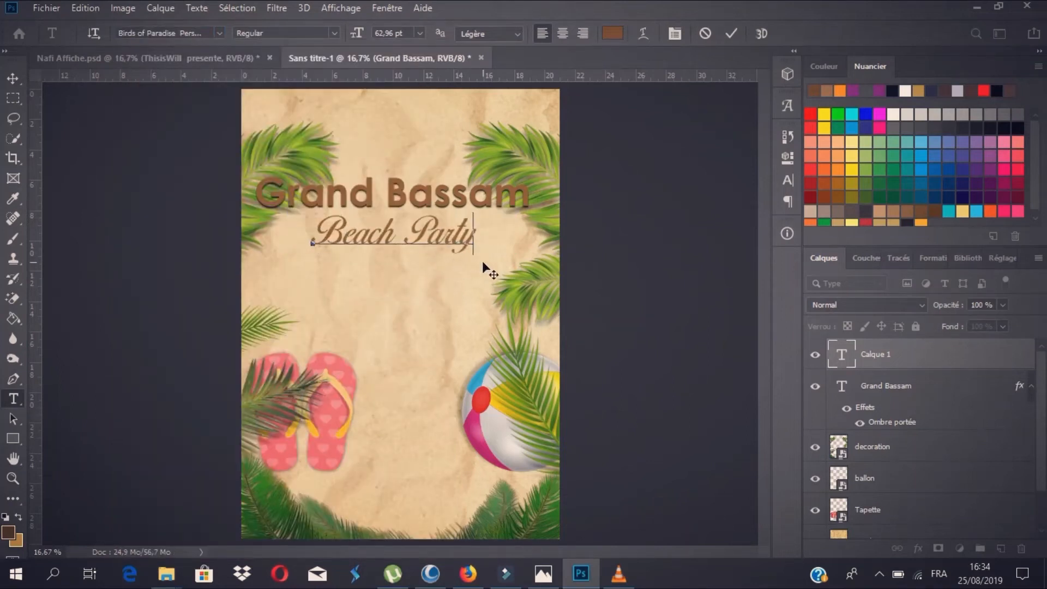
{"action": "left_click", "coordinate": [732, 33]}
- Add the text "Le 25 Octobre à 10h" below Beach Party in Century Gothic Regular at 40,96 pt
{"action": "left_click", "coordinate": [318, 284]}
{"action": "left_click", "coordinate": [335, 33]}
{"action": "left_click", "coordinate": [220, 35]}
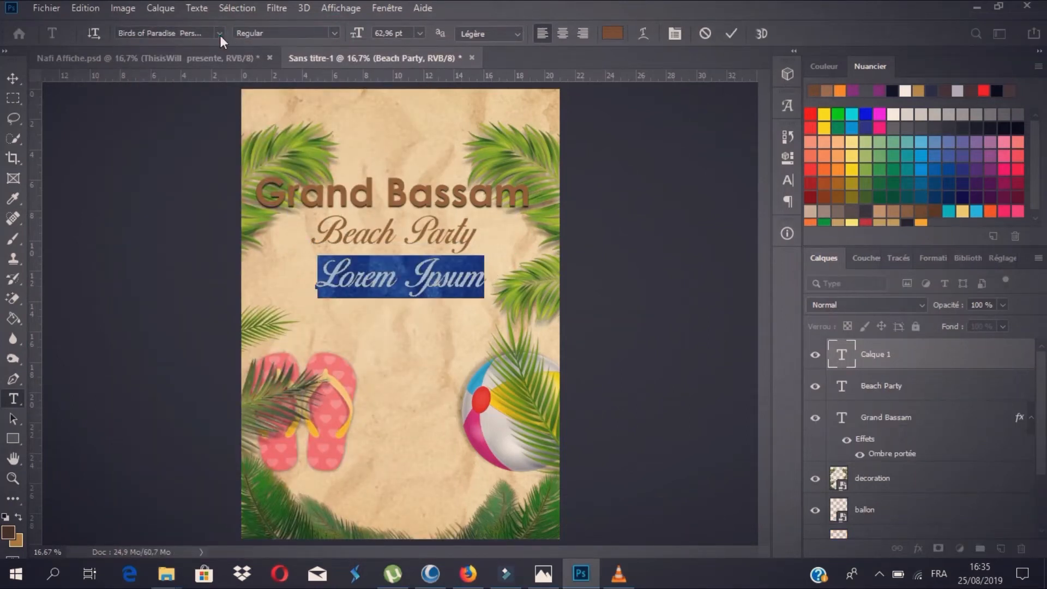
{"action": "left_click", "coordinate": [407, 89]}
{"action": "left_click_drag", "start_coordinate": [357, 34], "coordinate": [342, 36]}
{"action": "type", "text": "Le"}
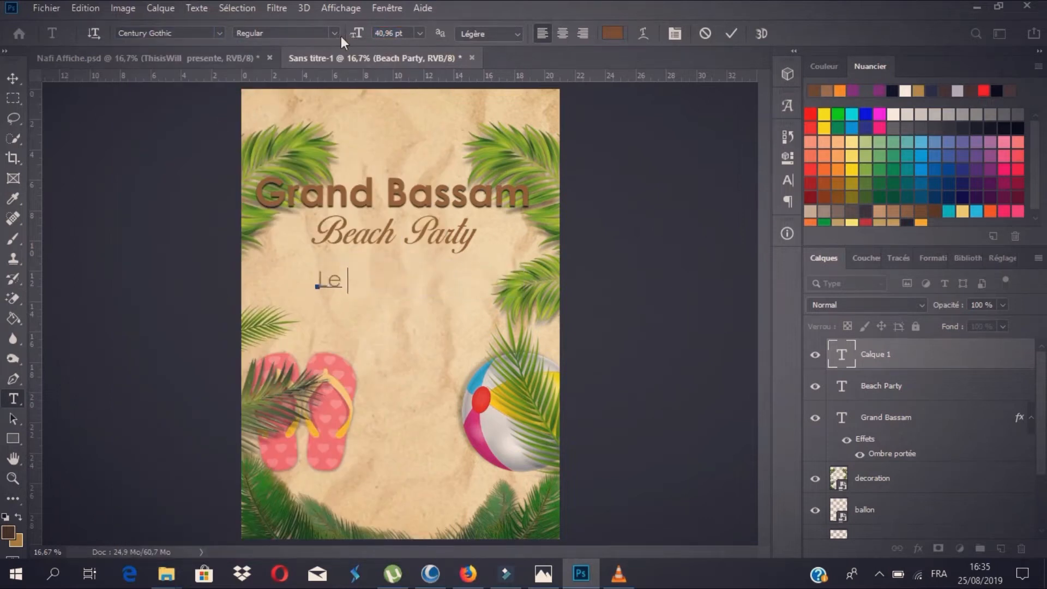
{"action": "type", "text": " 25 Octobre à pa10h"}
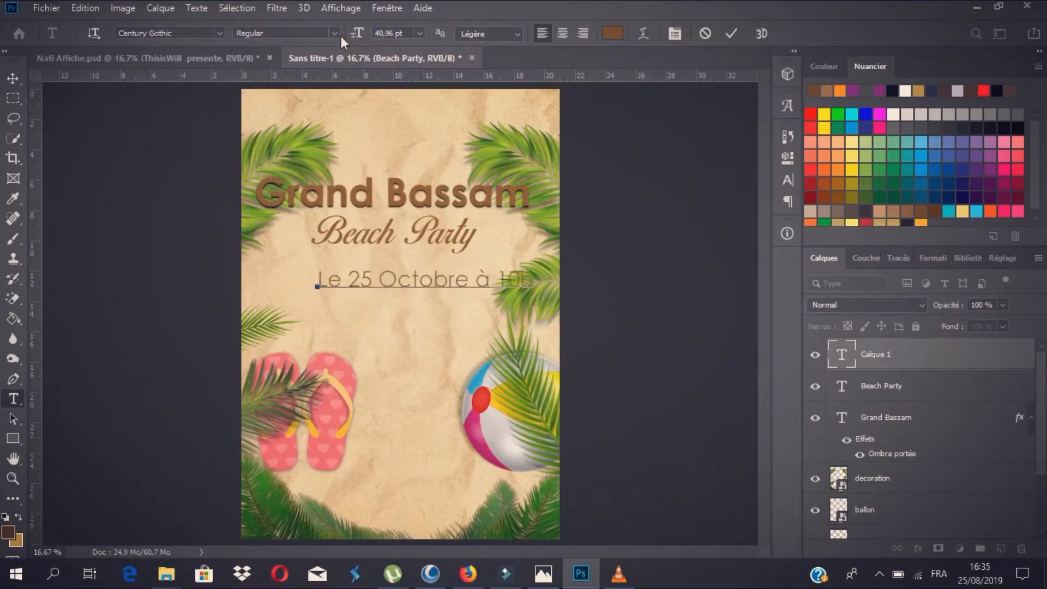
- Change the date line to "Le 25 Octobre à partir de 10h", reduce it to 22,96 pt and centre it under the subtitle
{"action": "left_click_drag", "start_coordinate": [534, 279], "coordinate": [122, 219]}
{"action": "left_click_drag", "start_coordinate": [357, 34], "coordinate": [349, 35]}
{"action": "left_click", "coordinate": [444, 282]}
{"action": "type", "text": "partir de"}
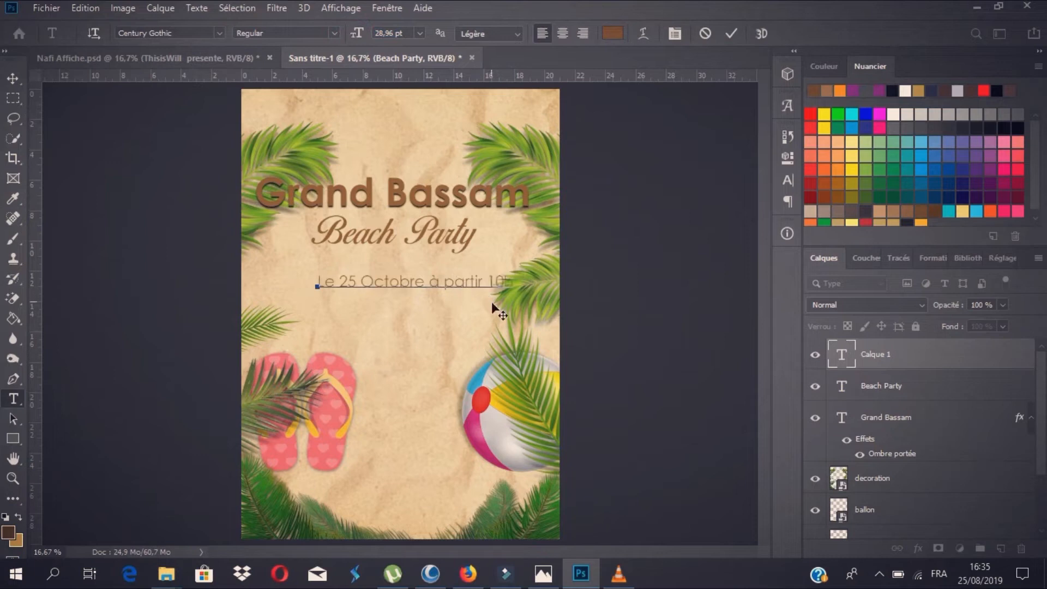
{"action": "left_click_drag", "start_coordinate": [511, 279], "coordinate": [288, 279]}
{"action": "left_click_drag", "start_coordinate": [358, 34], "coordinate": [354, 38]}
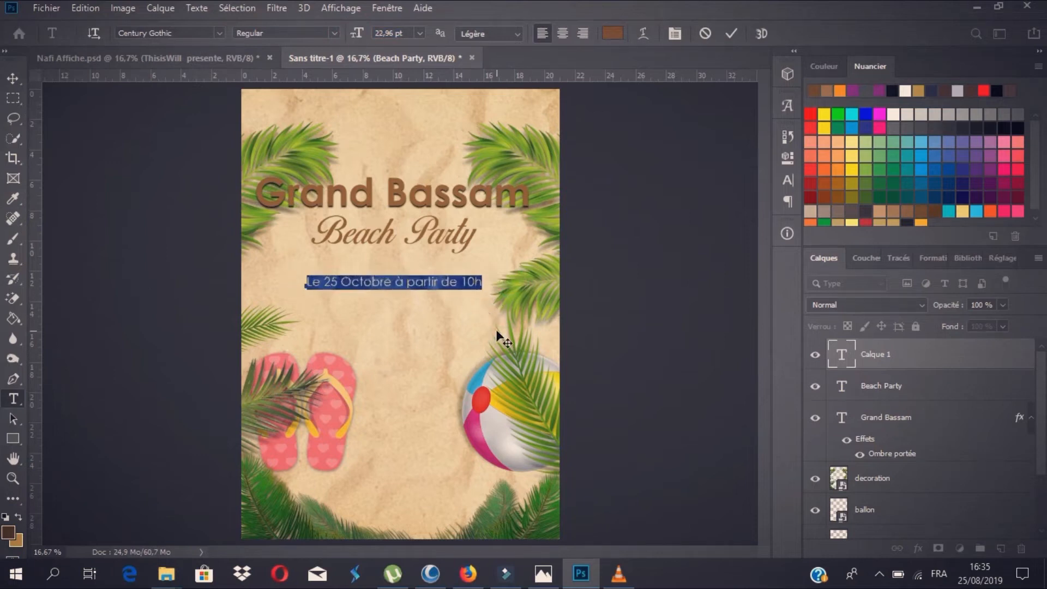
{"action": "left_click", "coordinate": [731, 33]}
- Draw a brown rectangle about 1300 by 306 px below the date line
{"action": "left_click", "coordinate": [12, 436]}
{"action": "left_click_drag", "start_coordinate": [313, 311], "coordinate": [480, 350]}
{"action": "left_click", "coordinate": [744, 131]}
{"action": "left_click", "coordinate": [14, 78]}
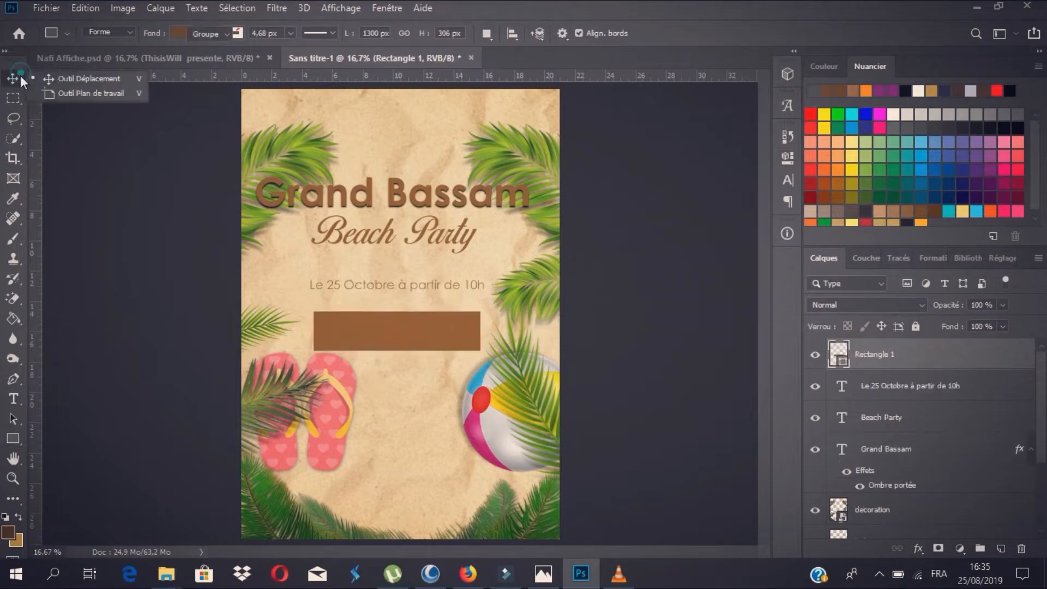
- Add the text "PARTICIPATION : 5000 Fcfa" inside the brown rectangle in off-white Century Gothic Bold at 22,96 pt
{"action": "left_click", "coordinate": [14, 399]}
{"action": "left_click", "coordinate": [397, 433]}
{"action": "left_click", "coordinate": [334, 33]}
{"action": "left_click", "coordinate": [257, 72]}
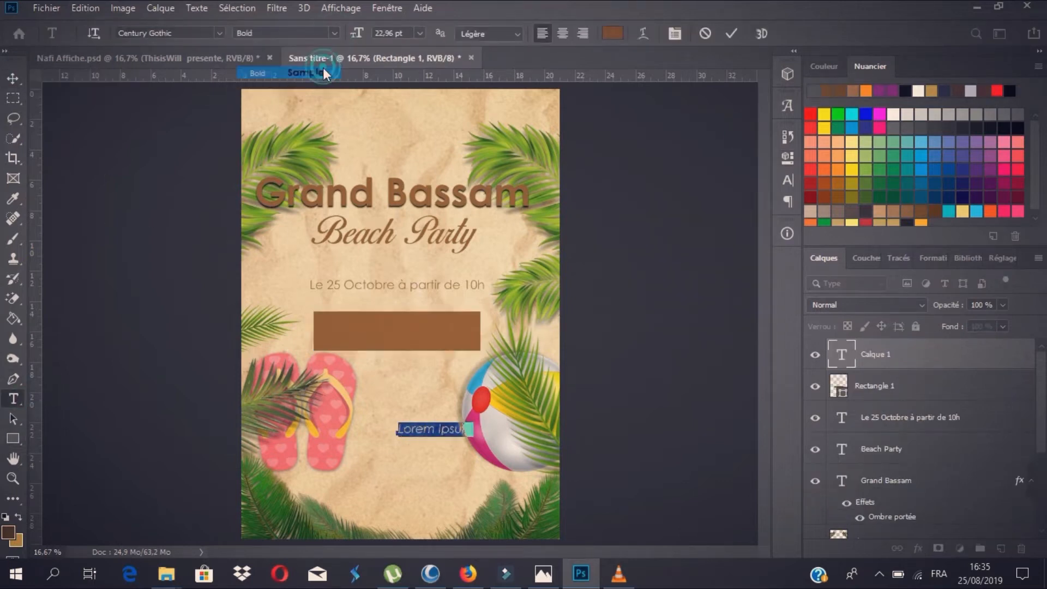
{"action": "left_click_drag", "start_coordinate": [494, 450], "coordinate": [461, 350]}
{"action": "left_click", "coordinate": [613, 34]}
{"action": "left_click", "coordinate": [385, 108]}
{"action": "left_click", "coordinate": [752, 102]}
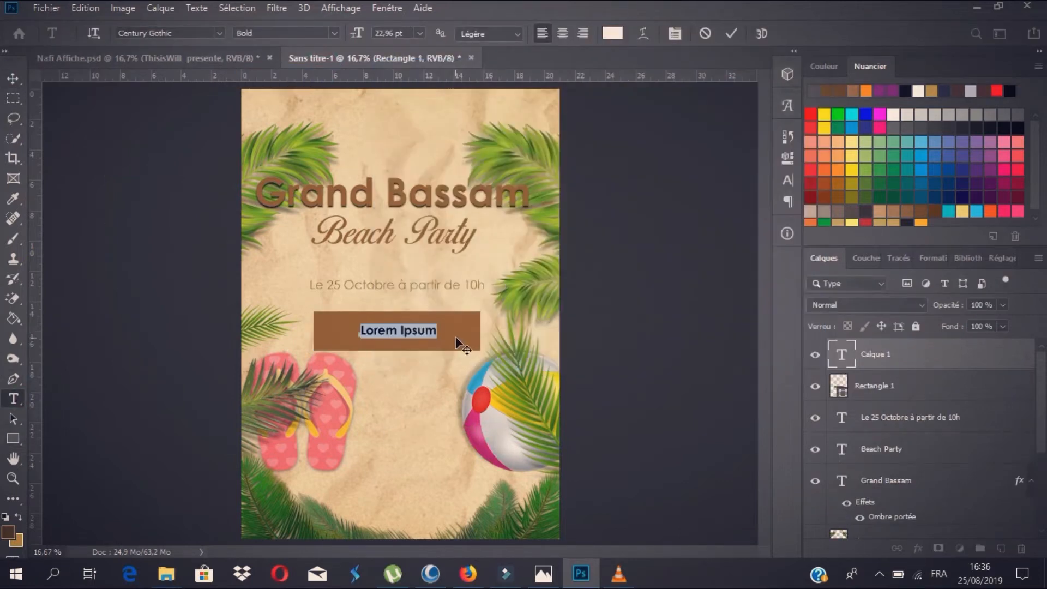
{"action": "type", "text": "PARTICIPATION :"}
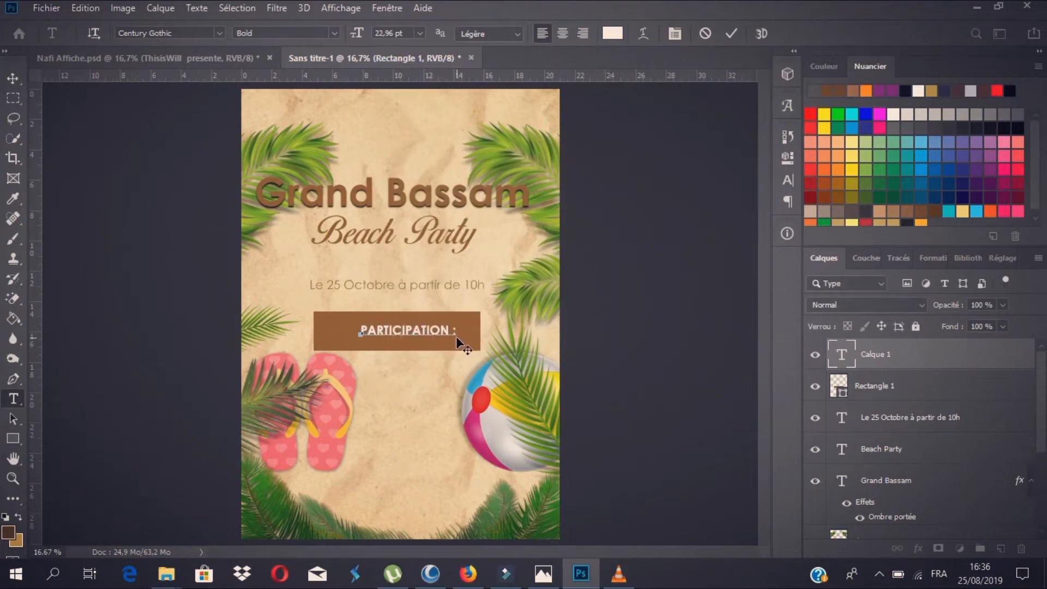
{"action": "type", "text": " 5000 Fcfa"}
- Change the rectangle's label to "ENTRÉE : 5000 Fcfa" with an accented É, and centre it in the rectangle
{"action": "left_click_drag", "start_coordinate": [493, 348], "coordinate": [264, 310]}
{"action": "type", "text": "ENTREE"}
{"action": "left_click", "coordinate": [351, 333]}
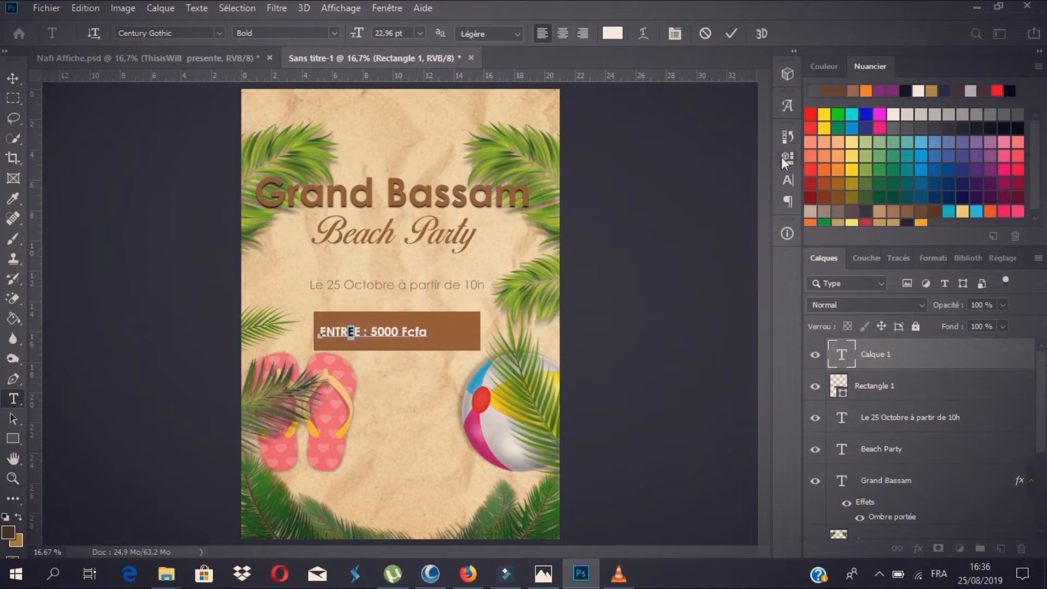
{"action": "left_click", "coordinate": [787, 106]}
{"action": "left_click", "coordinate": [744, 98]}
{"action": "left_click", "coordinate": [732, 33]}
{"action": "left_click", "coordinate": [430, 331]}
{"action": "left_click_drag", "start_coordinate": [441, 343], "coordinate": [465, 342]}
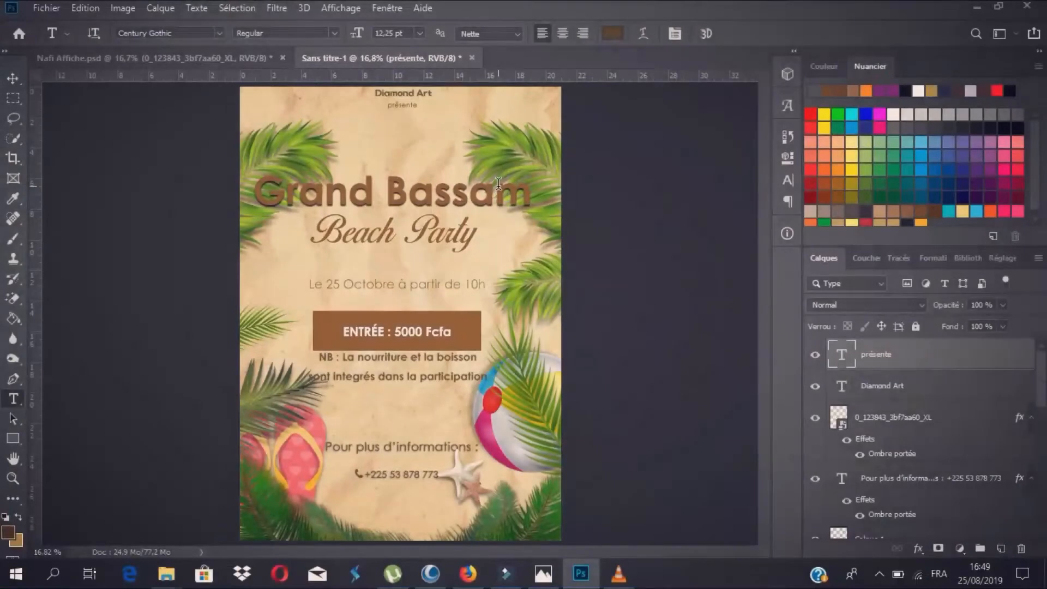
- Examine the complete flyer up close, from the presenter line and title down to the price and contact details
{"action": "left_click", "coordinate": [496, 185]}
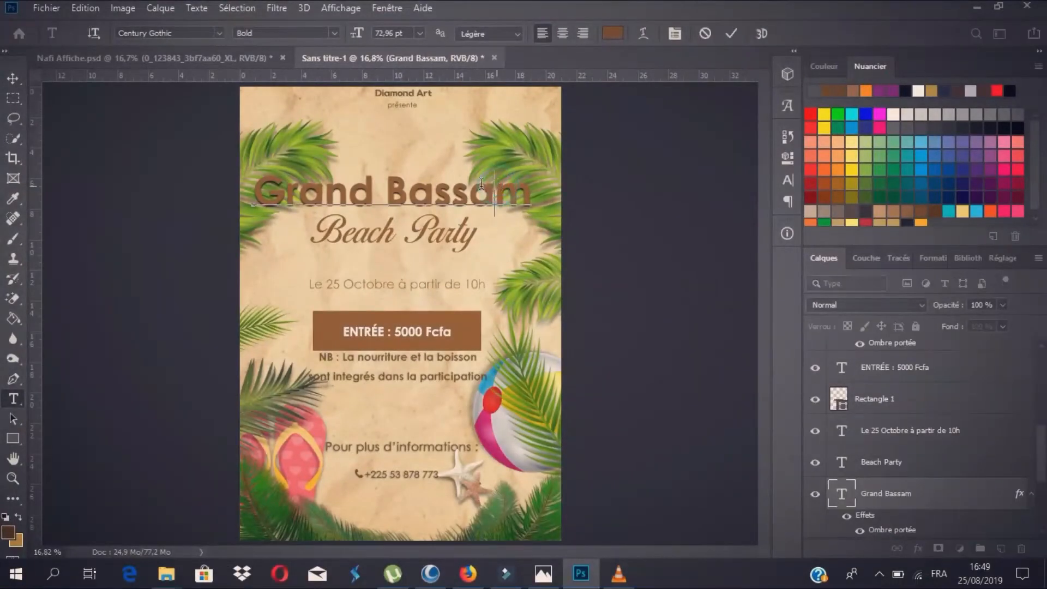
{"action": "left_click", "coordinate": [731, 34]}
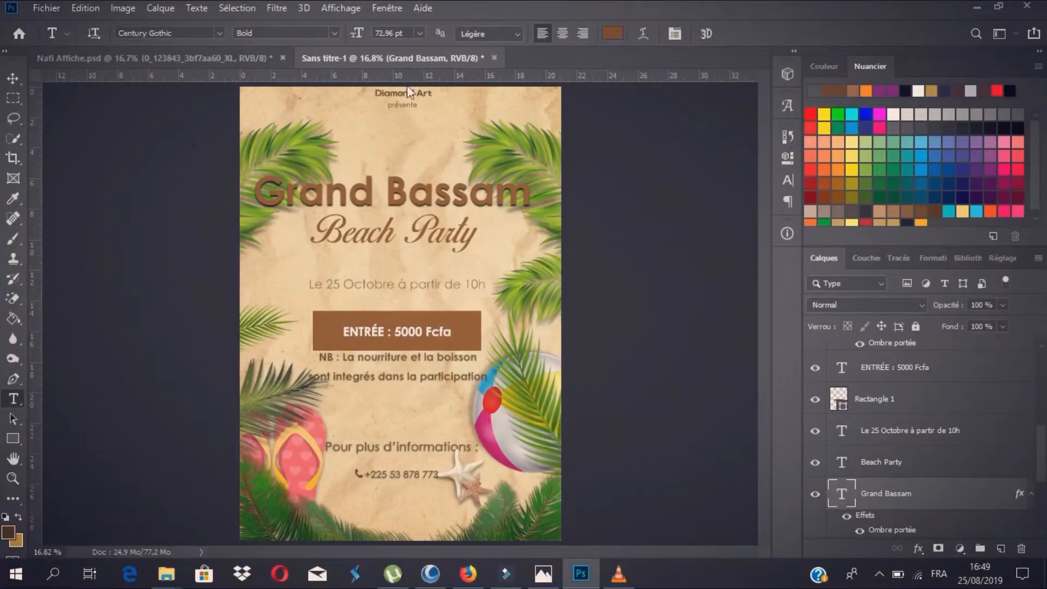
{"action": "scroll", "coordinate": [410, 109], "scroll_direction": "up", "scroll_amount": 3}
{"action": "scroll", "coordinate": [415, 140], "scroll_direction": "down", "scroll_amount": 1}
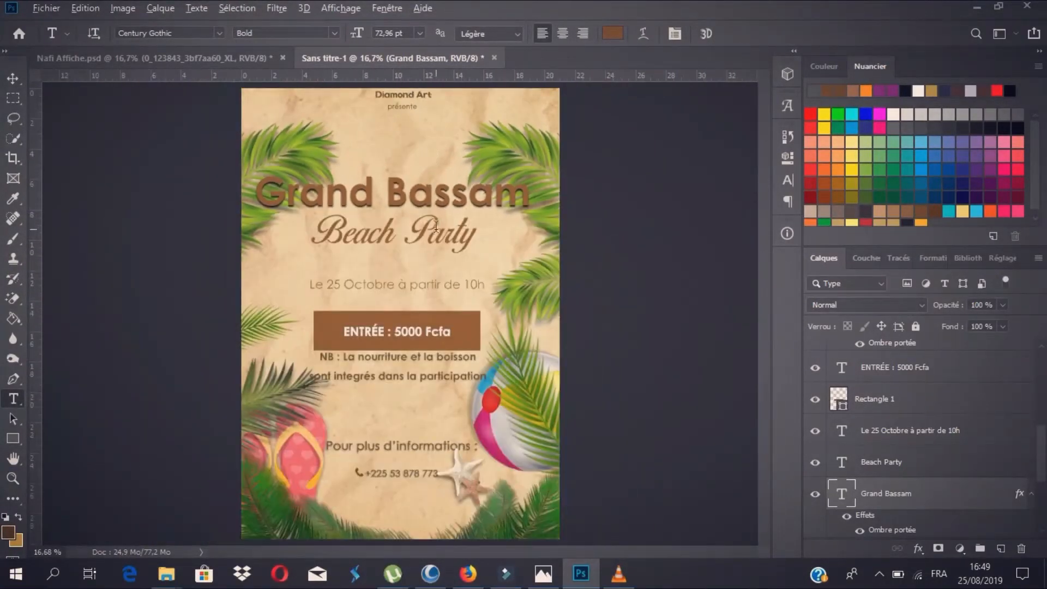
{"action": "scroll", "coordinate": [436, 226], "scroll_direction": "up", "scroll_amount": 1}
{"action": "scroll", "coordinate": [431, 245], "scroll_direction": "down", "scroll_amount": 2}
{"action": "scroll", "coordinate": [402, 349], "scroll_direction": "up", "scroll_amount": 3}
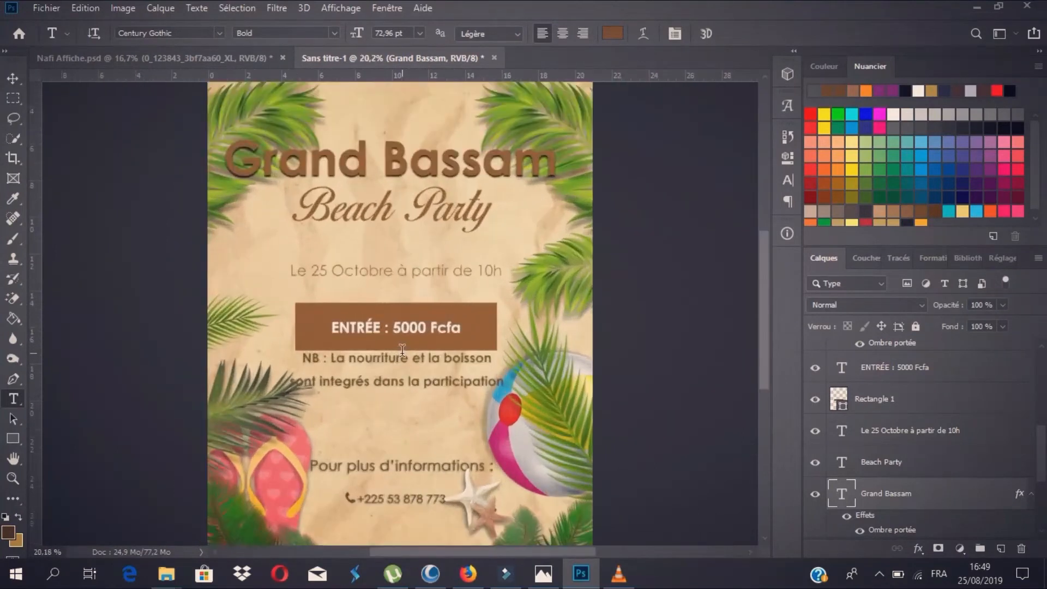
{"action": "scroll", "coordinate": [402, 350], "scroll_direction": "down", "scroll_amount": 3}
{"action": "scroll", "coordinate": [358, 451], "scroll_direction": "up", "scroll_amount": 1}
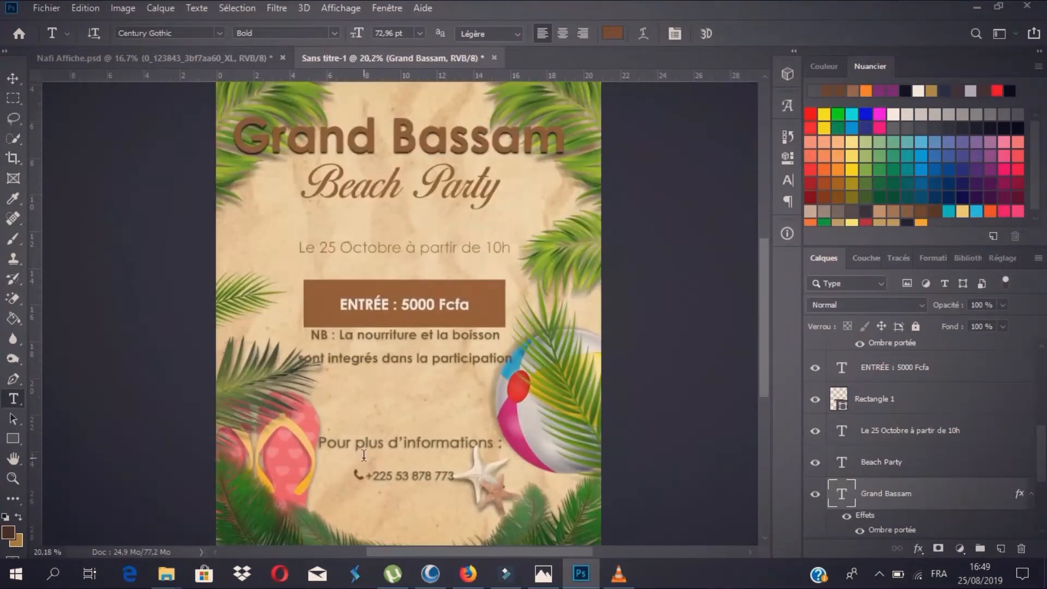
{"action": "scroll", "coordinate": [360, 436], "scroll_direction": "down", "scroll_amount": 2}
{"action": "scroll", "coordinate": [365, 422], "scroll_direction": "up", "scroll_amount": 1}
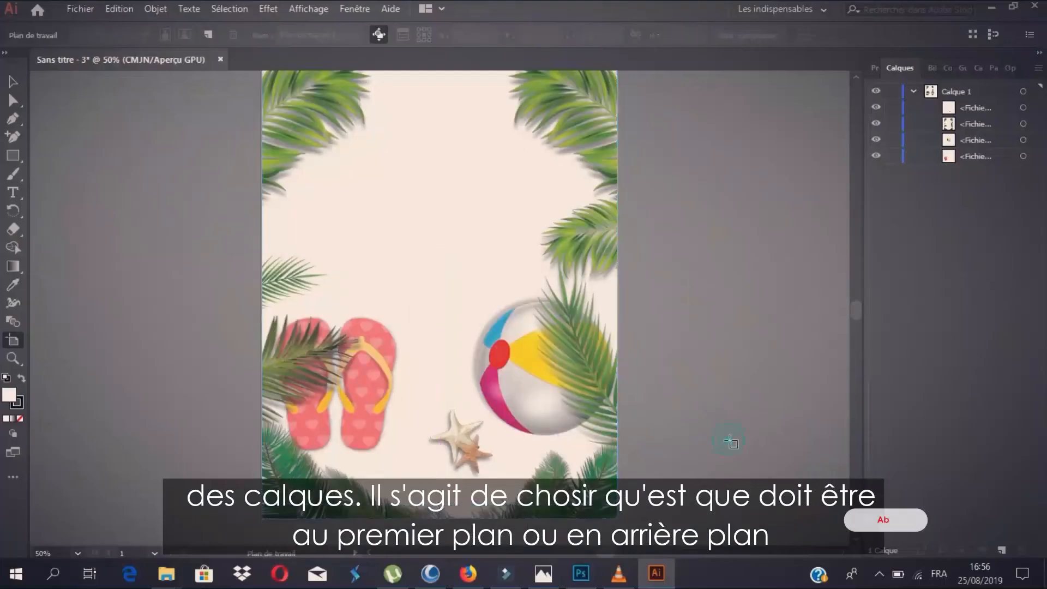
- In the Illustrator version of the flyer, import the Fond.jpg paper texture and fit it over the whole artboard
{"action": "scroll", "coordinate": [732, 441], "scroll_direction": "up", "scroll_amount": 3}
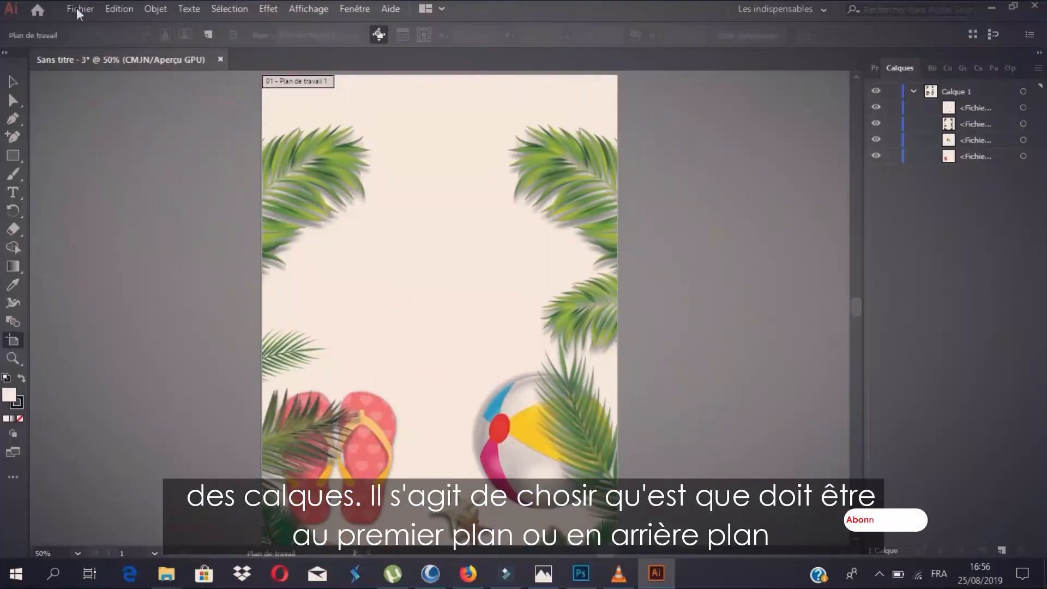
{"action": "left_click", "coordinate": [79, 10]}
{"action": "left_click", "coordinate": [90, 258]}
{"action": "double_click", "coordinate": [656, 246]}
{"action": "left_click", "coordinate": [628, 242]}
{"action": "left_click", "coordinate": [584, 289]}
{"action": "left_click", "coordinate": [13, 82]}
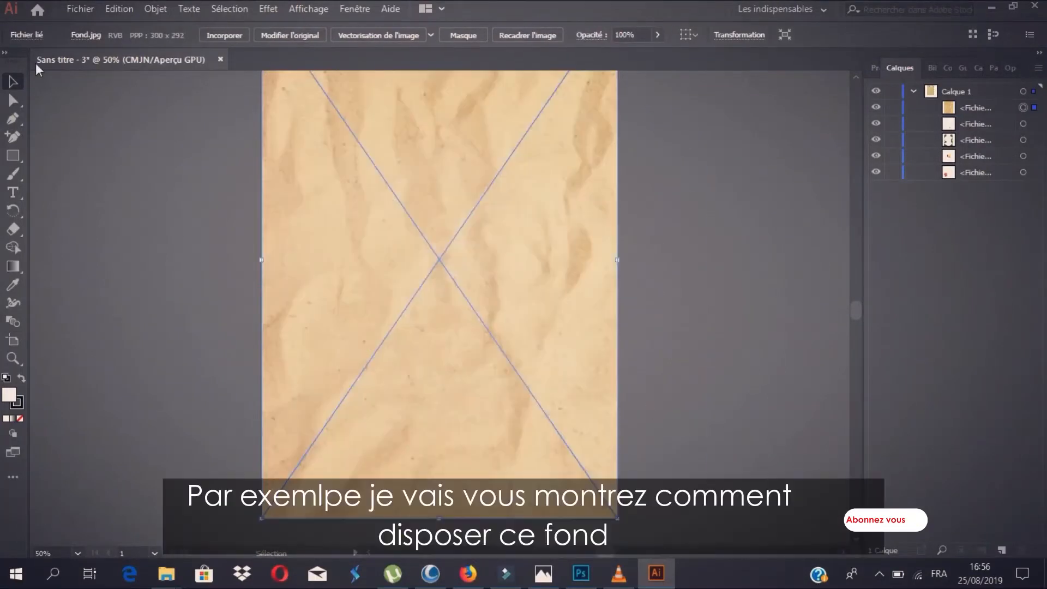
- Send the paper texture image to the back, behind all the palm leaves, flip-flops, ball and starfish
{"action": "left_click", "coordinate": [21, 73]}
{"action": "left_click", "coordinate": [781, 283]}
{"action": "left_click", "coordinate": [574, 229]}
{"action": "right_click", "coordinate": [559, 221]}
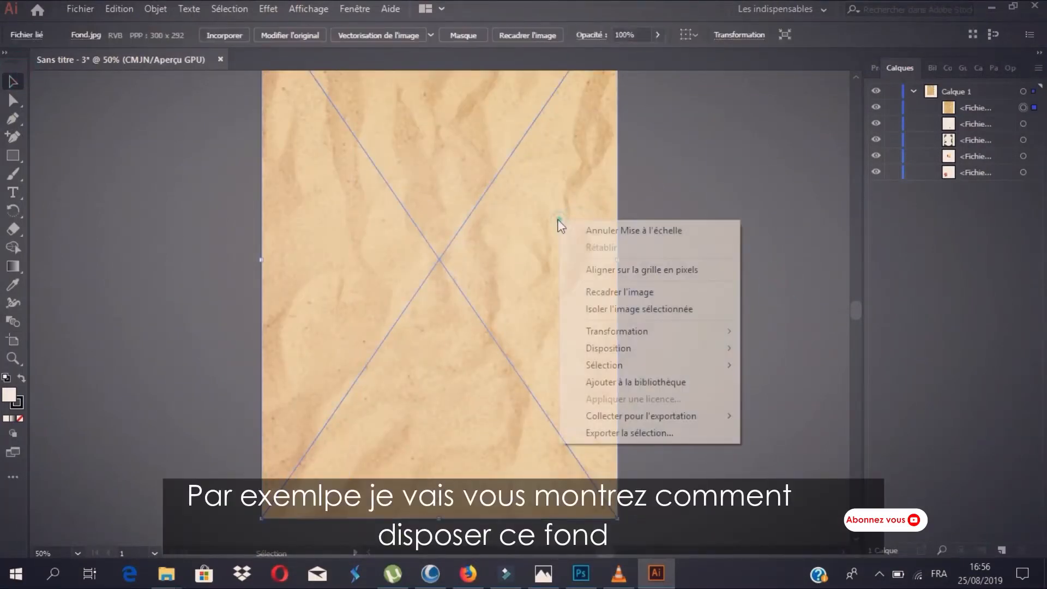
{"action": "mouse_move", "coordinate": [703, 348]}
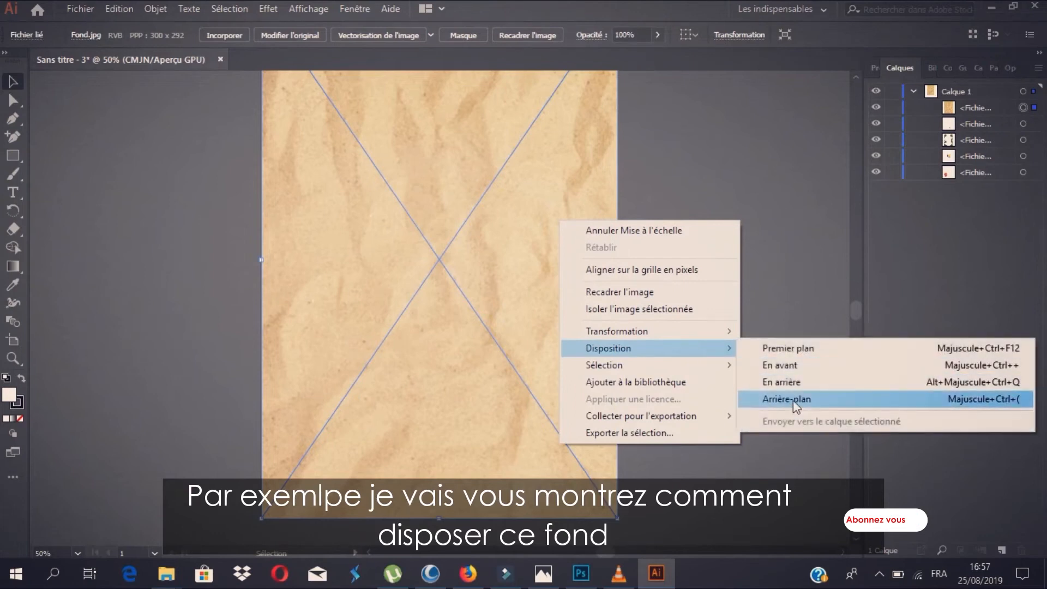
{"action": "left_click", "coordinate": [792, 399]}
{"action": "left_click", "coordinate": [727, 368]}
{"action": "scroll", "coordinate": [436, 252], "scroll_direction": "up", "scroll_amount": 2}
{"action": "left_click_drag", "start_coordinate": [246, 231], "coordinate": [206, 199]}
{"action": "left_click", "coordinate": [94, 212]}
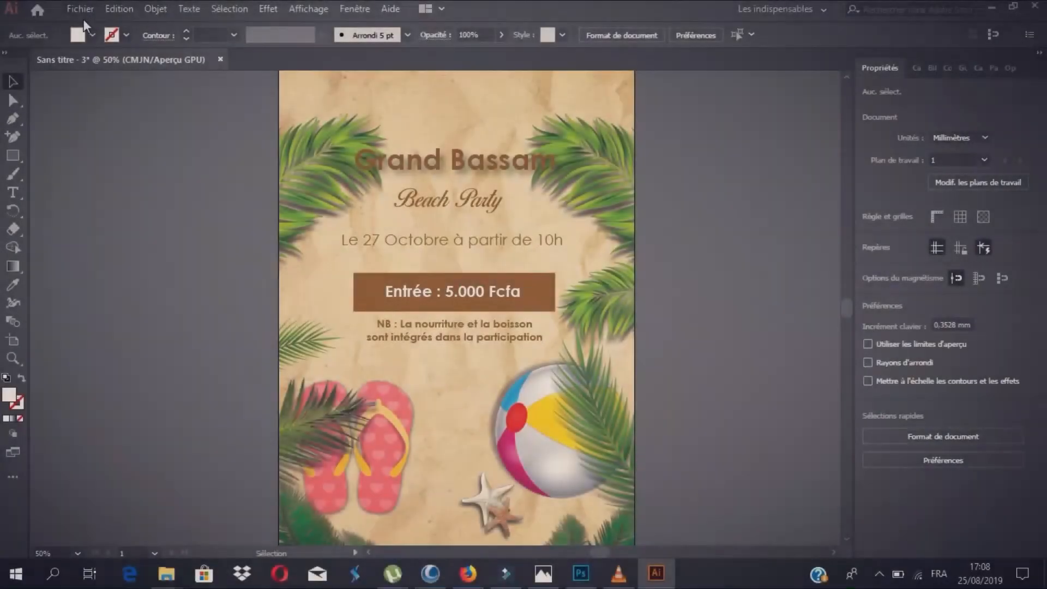
- Import the phone icon image (phone.png) and place it on the flyer
{"action": "left_click", "coordinate": [80, 9]}
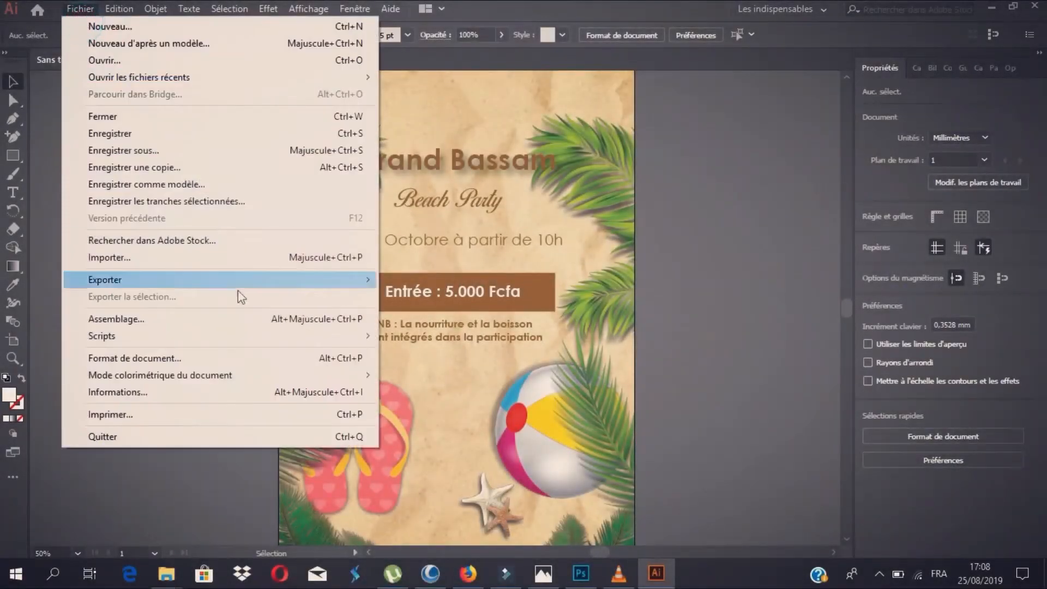
{"action": "left_click", "coordinate": [240, 258]}
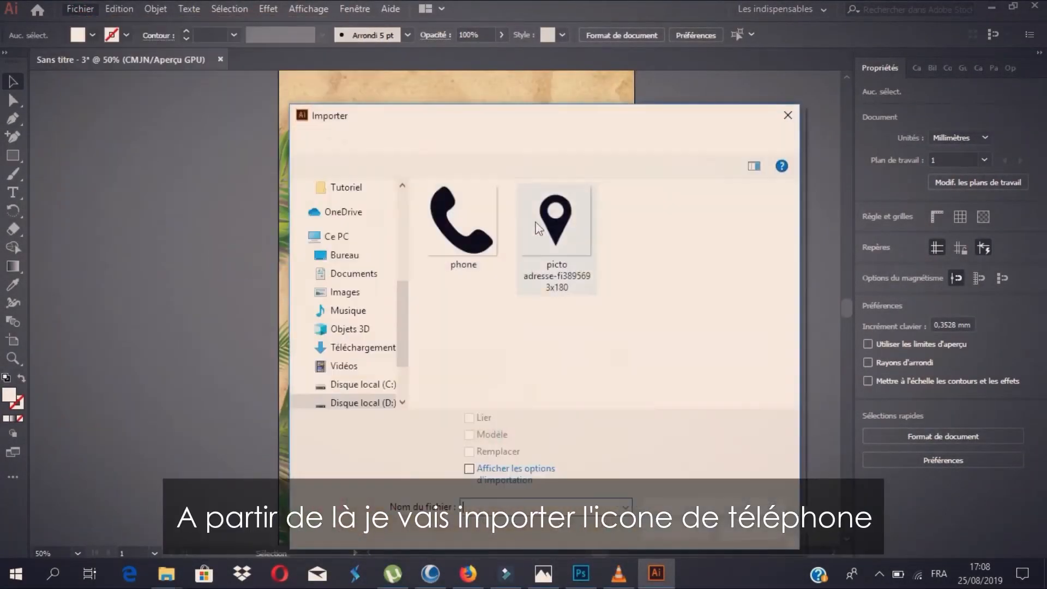
{"action": "double_click", "coordinate": [492, 208]}
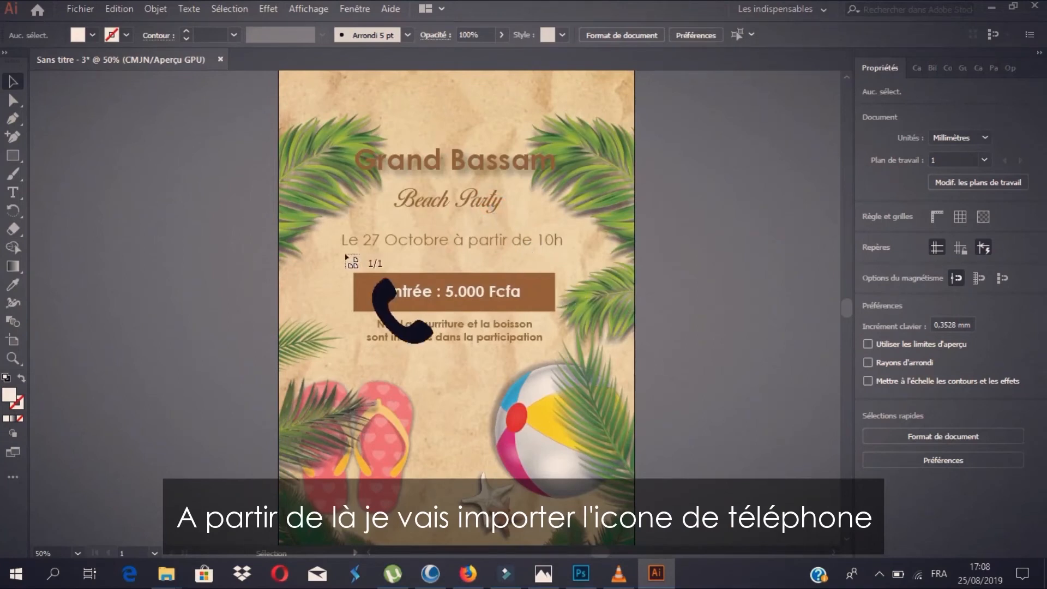
{"action": "left_click", "coordinate": [332, 254]}
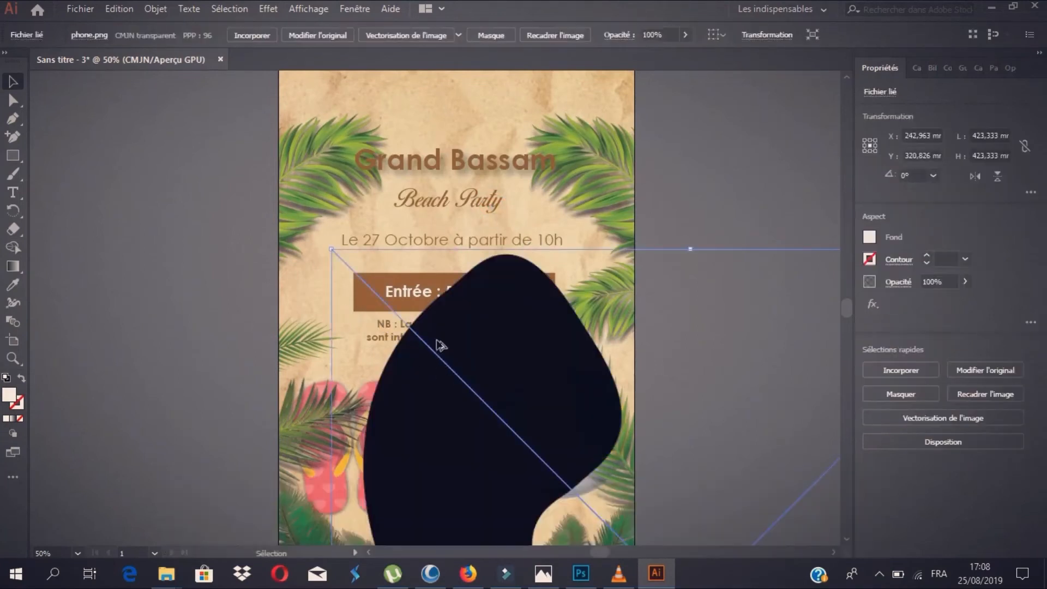
- Shrink the phone icon proportionally to about 21 mm and position it between the flip-flops and the beach ball
{"action": "scroll", "coordinate": [451, 343], "scroll_direction": "down", "scroll_amount": 4}
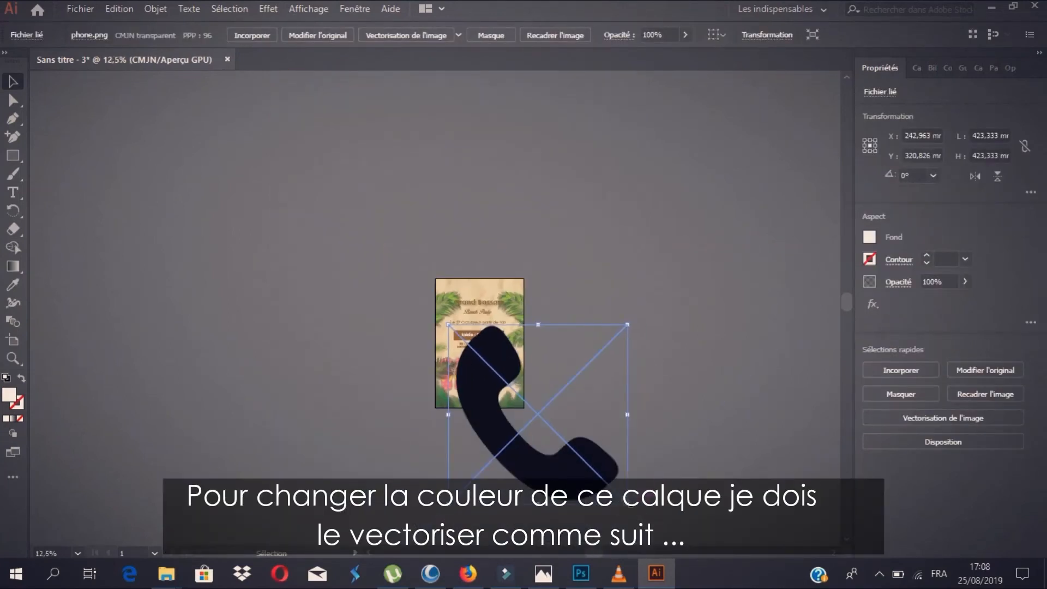
{"action": "left_click_drag", "start_coordinate": [627, 505], "coordinate": [483, 360]}
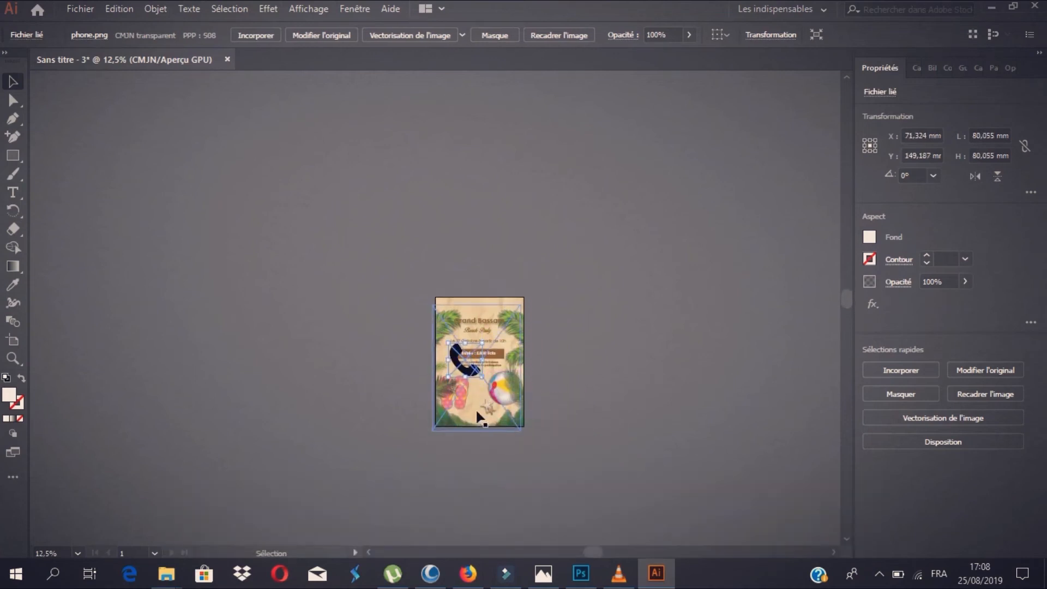
{"action": "scroll", "coordinate": [474, 382], "scroll_direction": "up", "scroll_amount": 3}
{"action": "scroll", "coordinate": [490, 365], "scroll_direction": "up", "scroll_amount": 1}
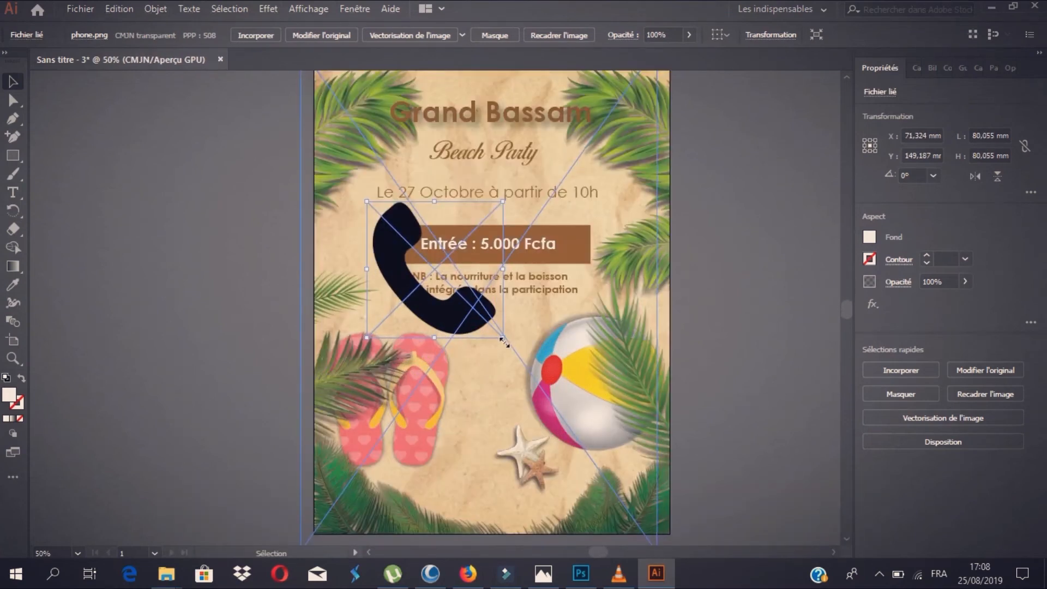
{"action": "left_click_drag", "start_coordinate": [503, 339], "coordinate": [487, 392]}
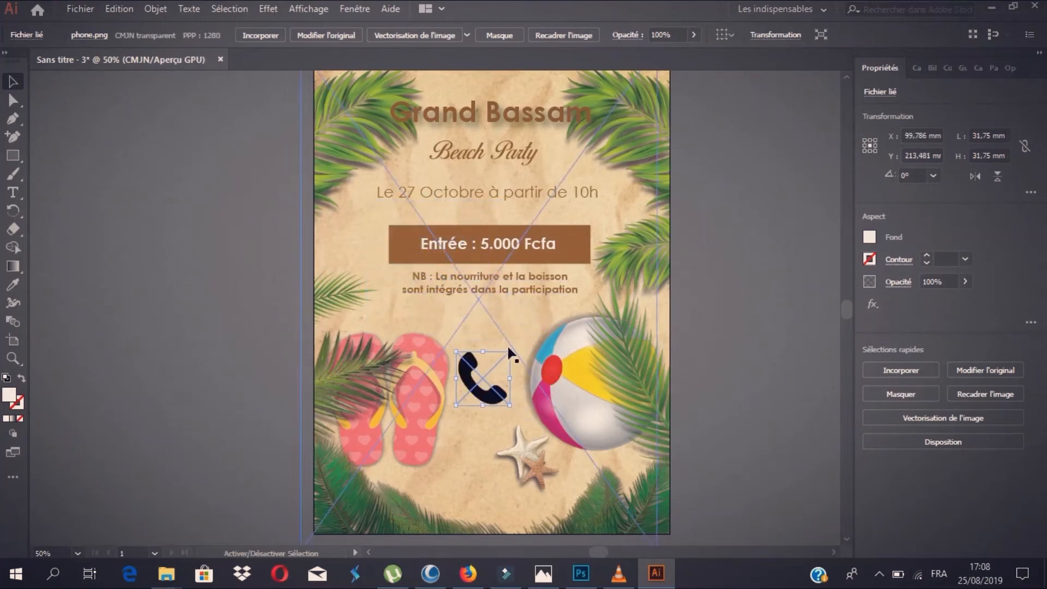
{"action": "left_click_drag", "start_coordinate": [511, 354], "coordinate": [493, 370]}
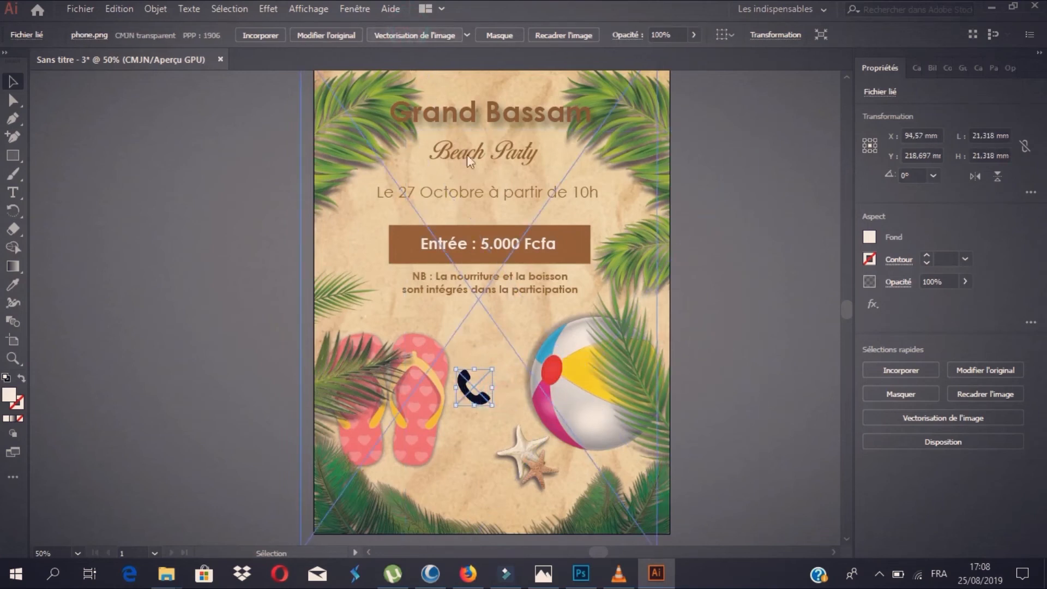
- Vectorise the phone icon with Image Trace, expand it into paths and nudge it slightly
{"action": "left_click", "coordinate": [415, 35]}
{"action": "left_click", "coordinate": [512, 34]}
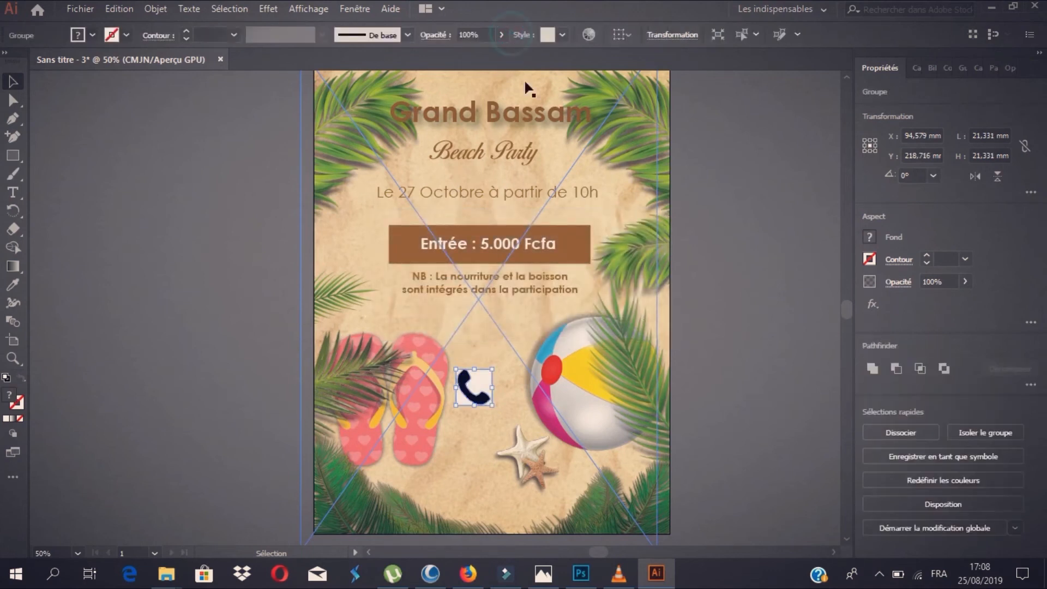
{"action": "left_click", "coordinate": [813, 283]}
{"action": "left_click", "coordinate": [487, 379]}
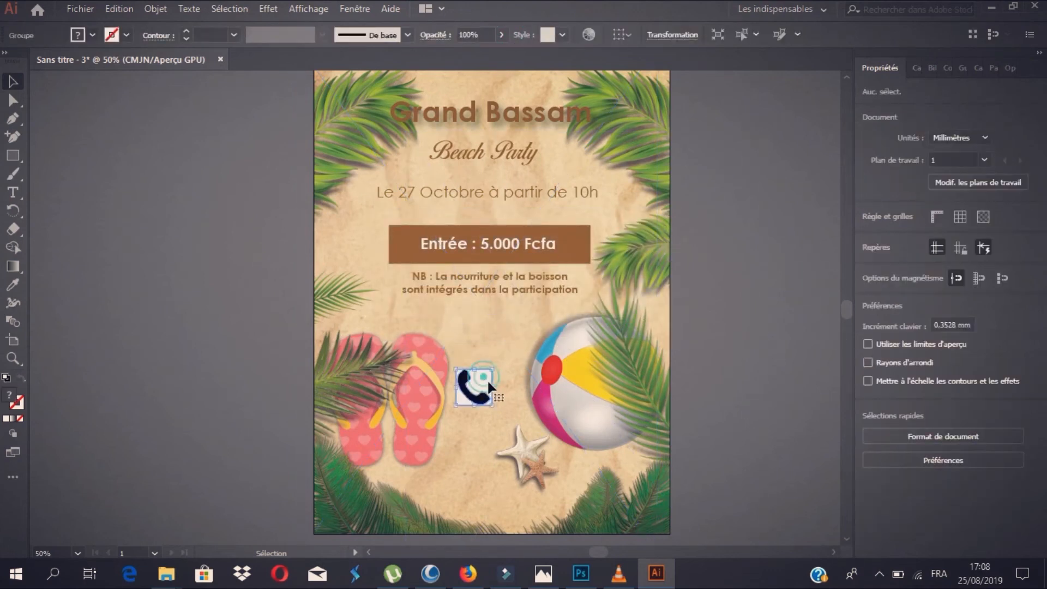
{"action": "mouse_move", "coordinate": [493, 380]}
{"action": "left_mouse_down"}
{"action": "mouse_move", "coordinate": [557, 380]}
{"action": "mouse_move", "coordinate": [491, 384]}
{"action": "left_mouse_up"}
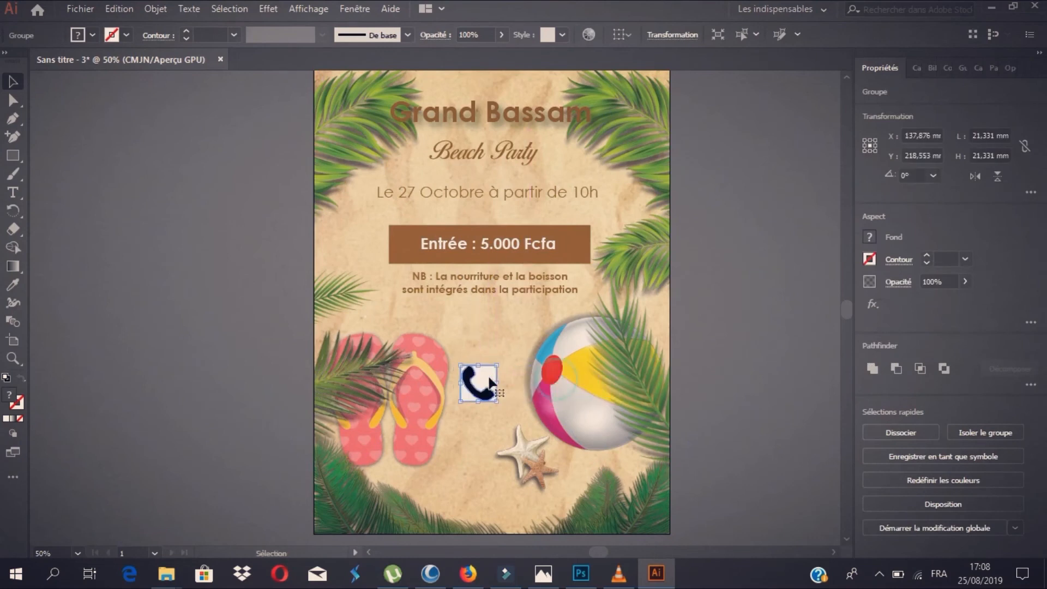
- Ungroup the traced phone icon, then pull out and delete its white background shape
{"action": "right_click", "coordinate": [493, 383]}
{"action": "left_click", "coordinate": [541, 264]}
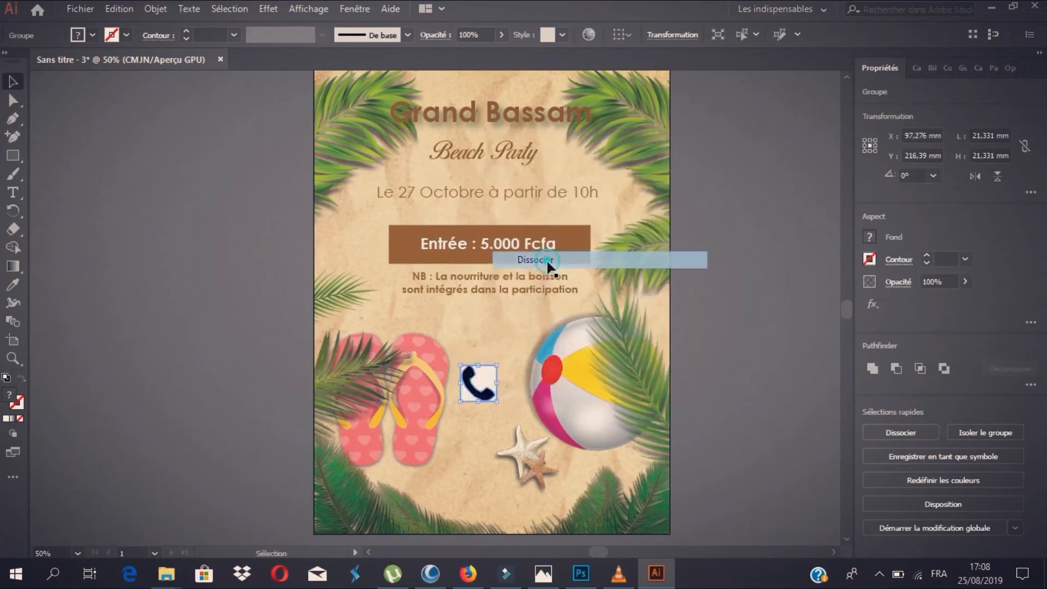
{"action": "left_click", "coordinate": [781, 328]}
{"action": "left_click_drag", "start_coordinate": [503, 377], "coordinate": [588, 382]}
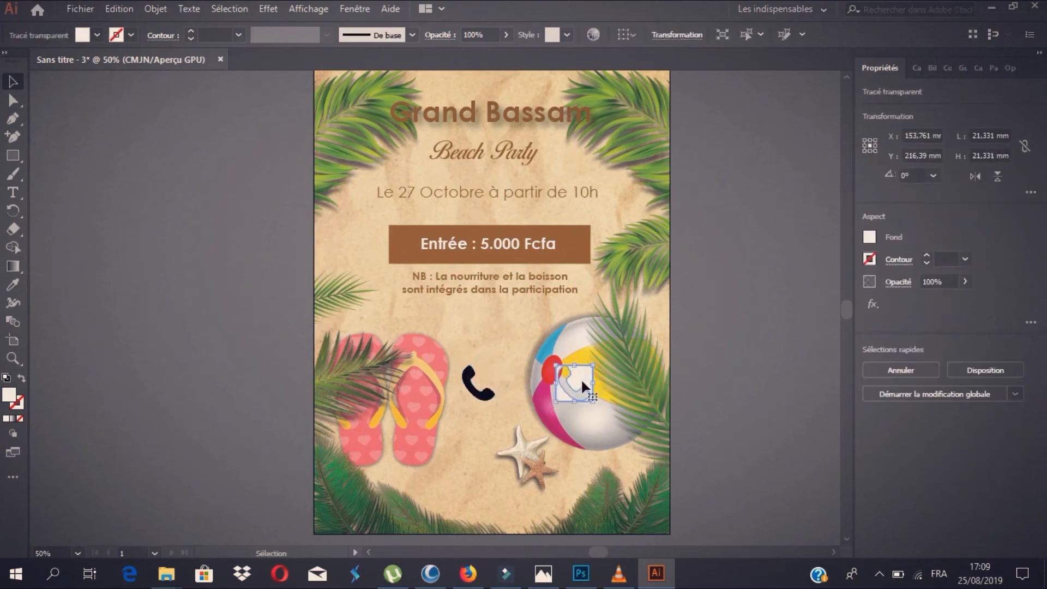
{"action": "key", "text": "Delete"}
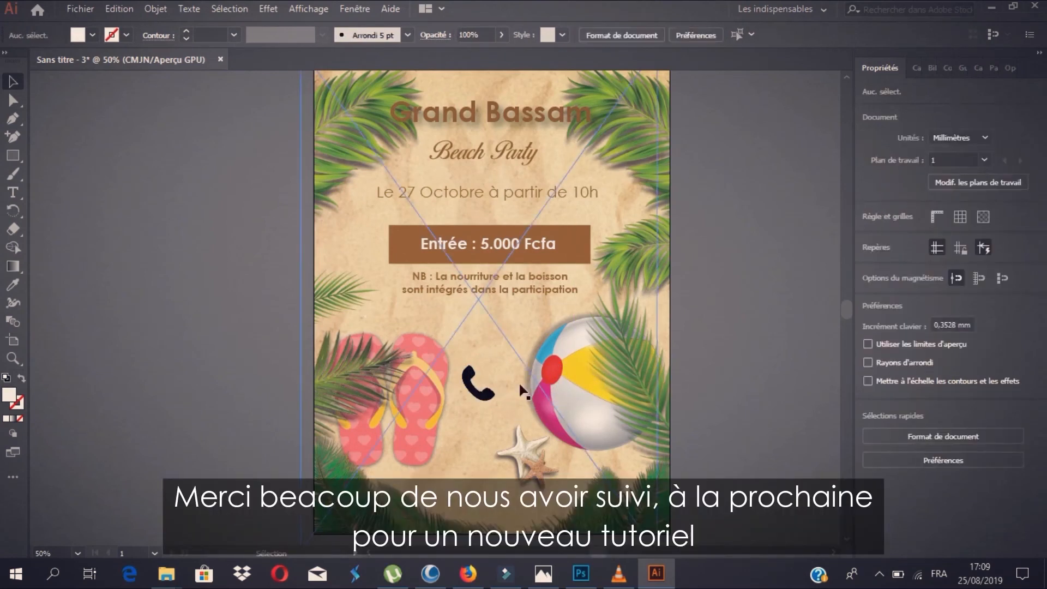